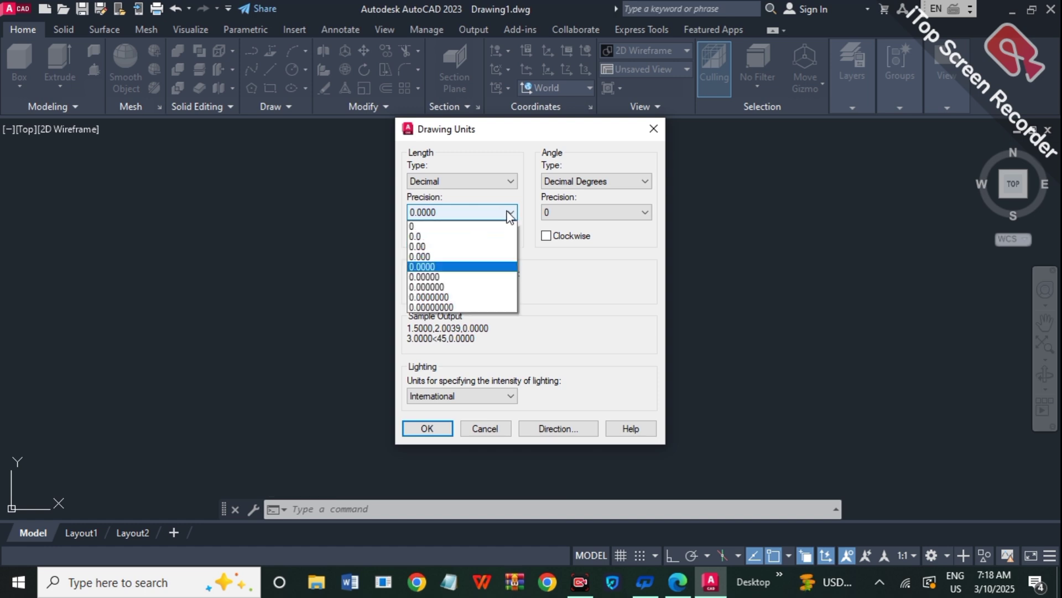
Configure the drawing units with a length precision of 0 and an insertion scale in millimeters.
{"action": "left_click", "coordinate": [453, 225]}
{"action": "left_click", "coordinate": [507, 289]}
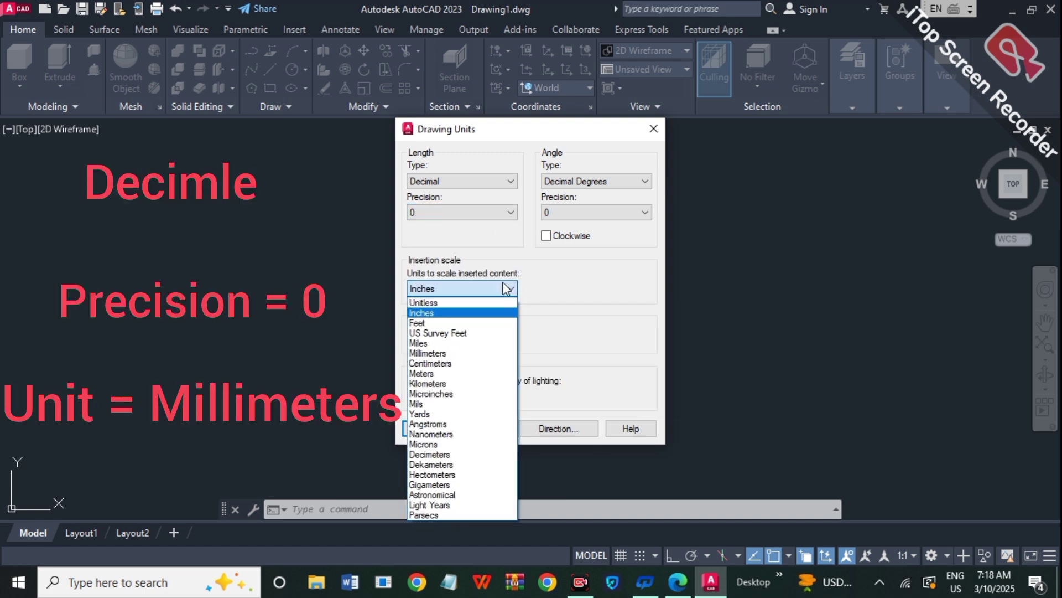
{"action": "left_click", "coordinate": [455, 353]}
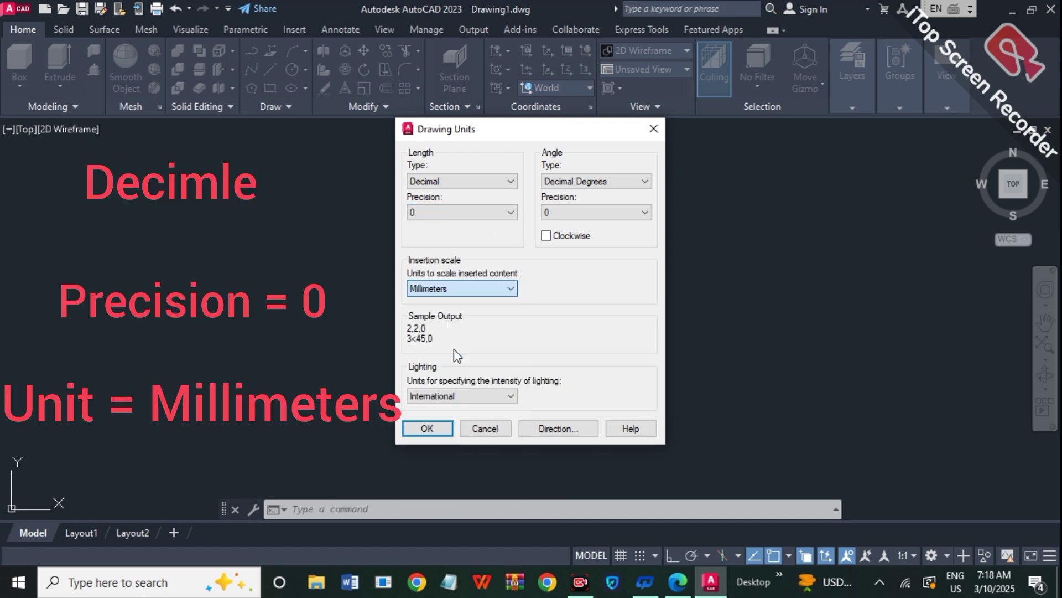
{"action": "left_click", "coordinate": [434, 429]}
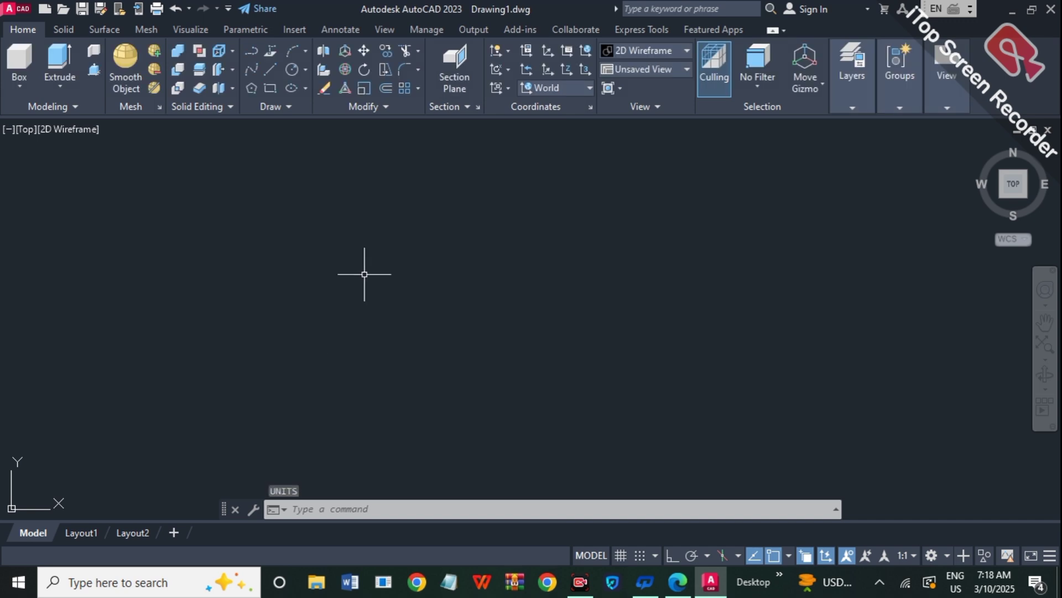
Draw a circle with a 17 mm radius in the empty drawing area.
{"action": "scroll", "coordinate": [419, 252], "scroll_direction": "down", "scroll_amount": 2}
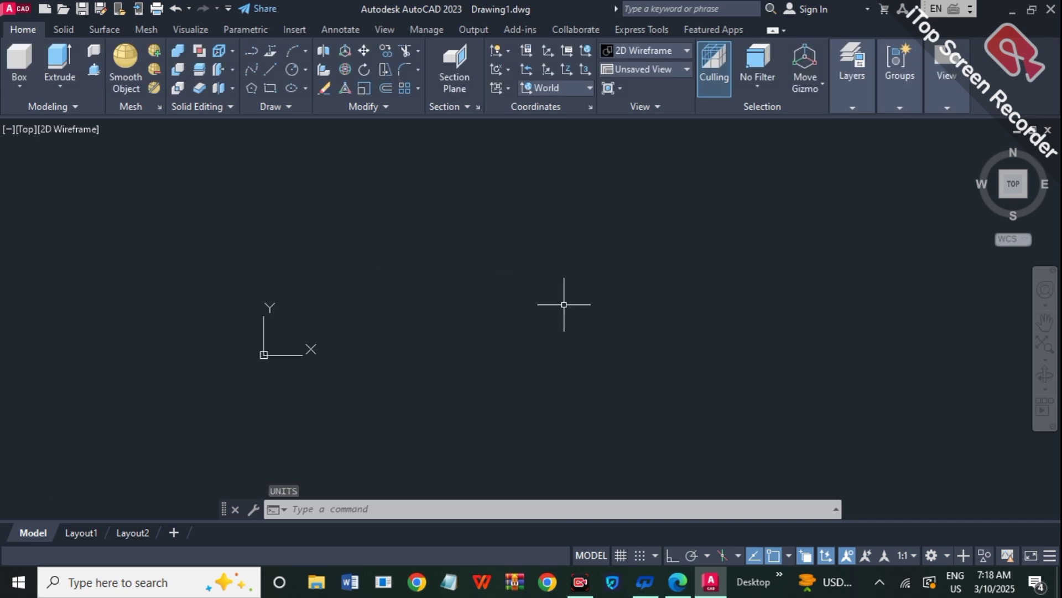
{"action": "type", "text": "c"}
{"action": "key", "text": "Return"}
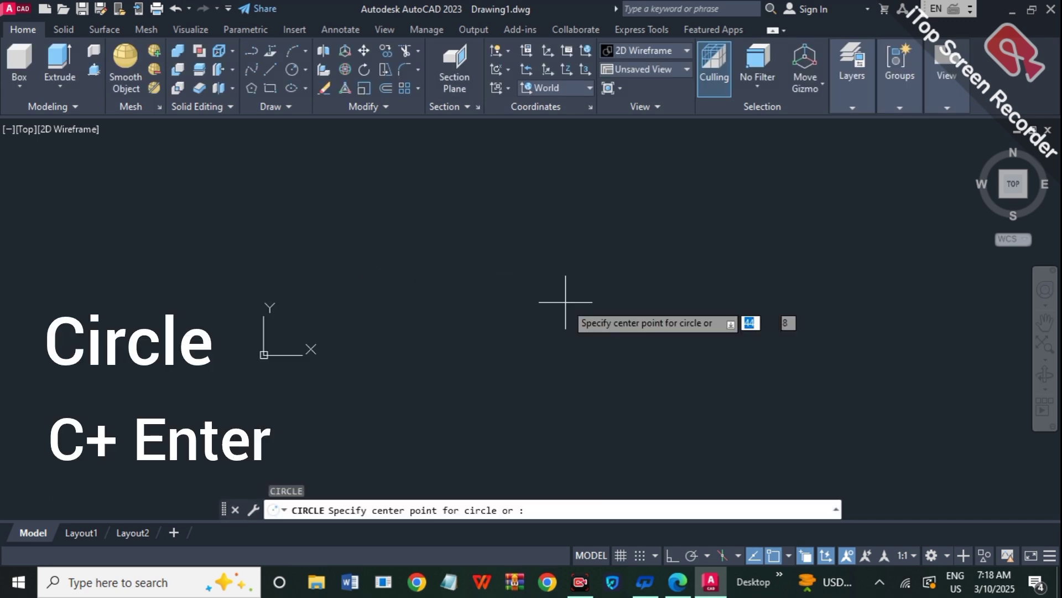
{"action": "left_click", "coordinate": [529, 312]}
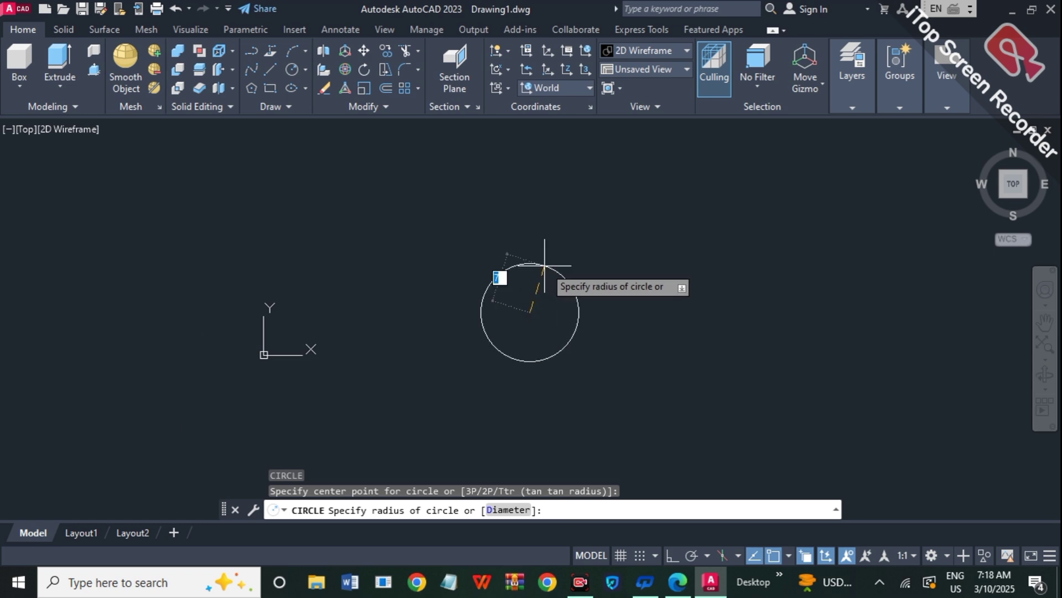
{"action": "type", "text": "17"}
{"action": "key", "text": "Return"}
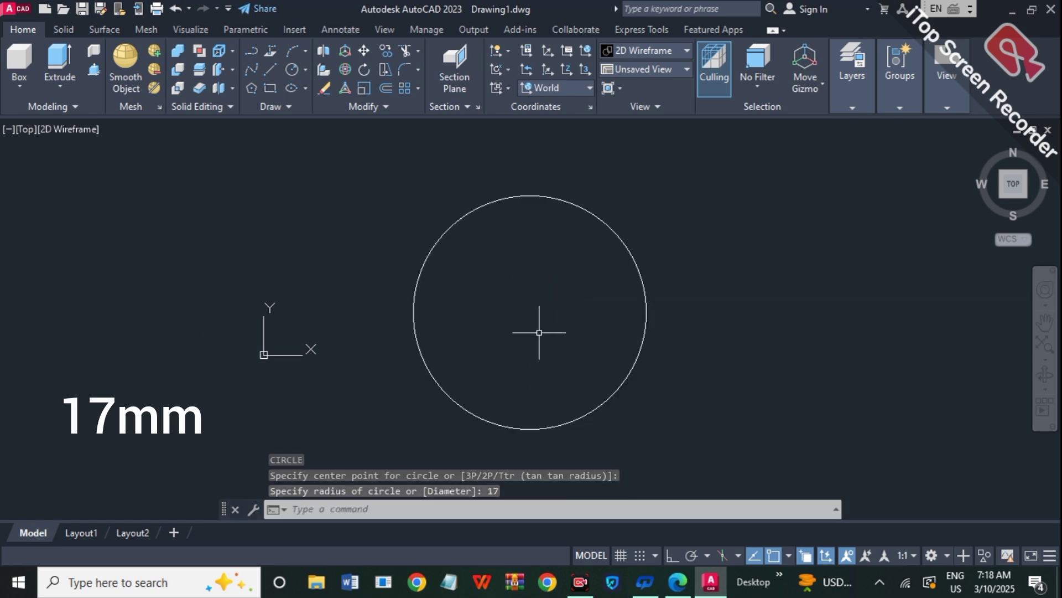
Draw a concentric circle with a 13 mm radius inside the 17 mm radius circle.
{"action": "key", "text": "Return"}
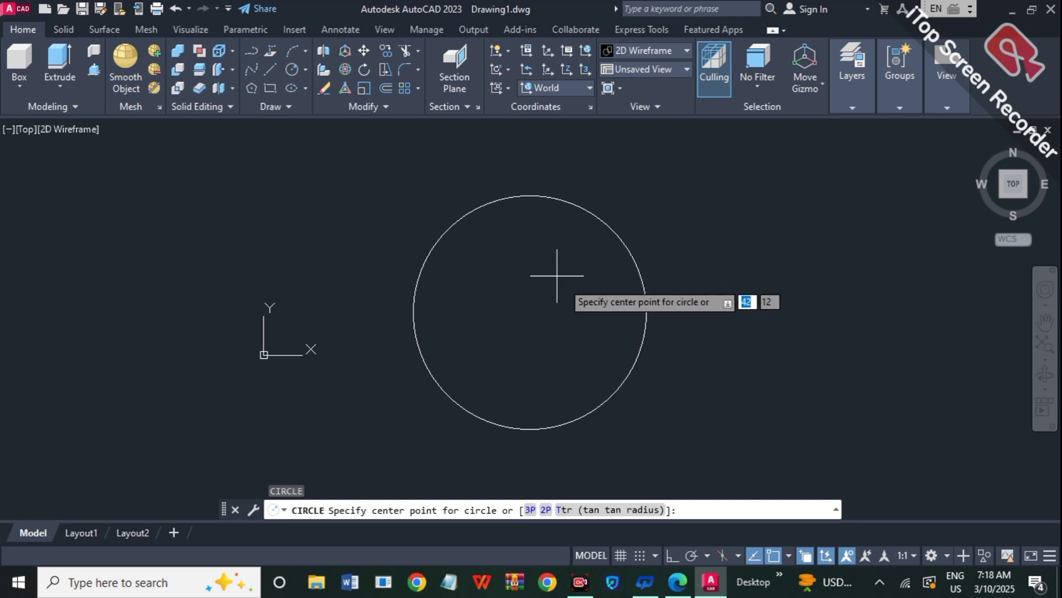
{"action": "left_click", "coordinate": [530, 311]}
{"action": "type", "text": "1"}
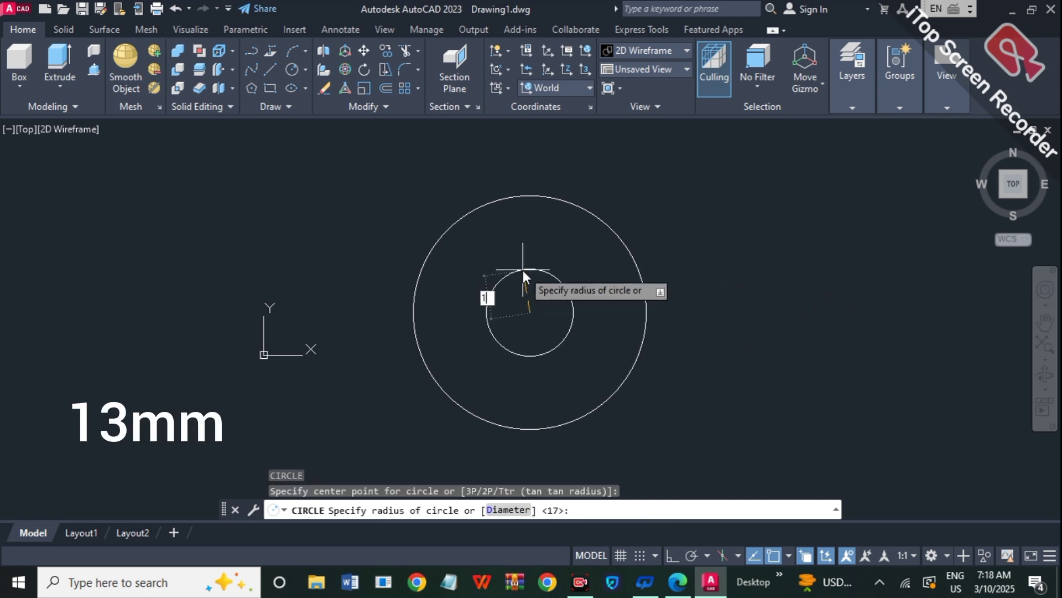
{"action": "type", "text": "3"}
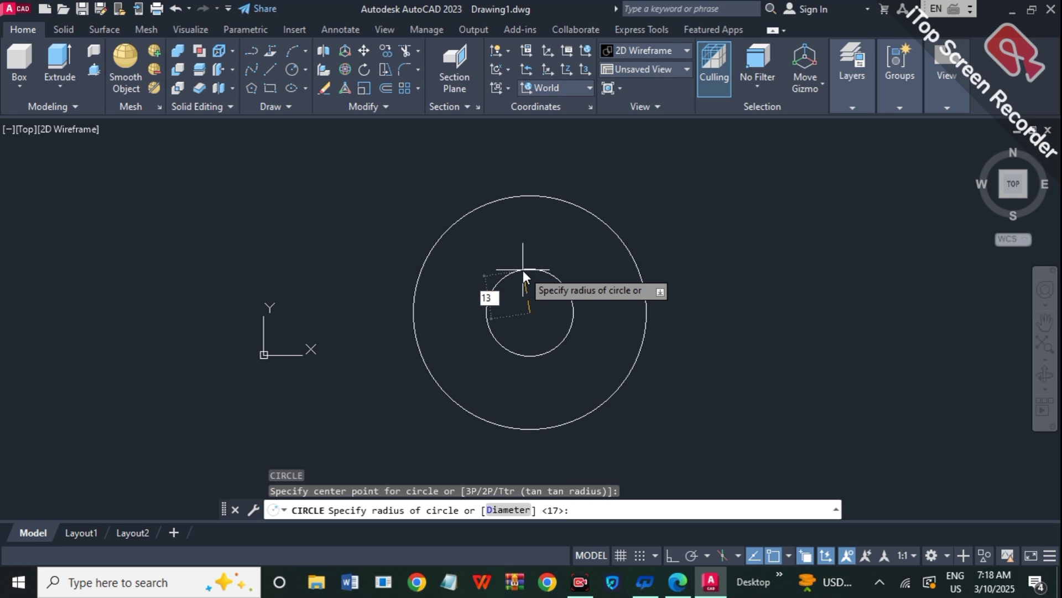
{"action": "key", "text": "Return"}
Move the UCS origin to an empty area well below and to the left of the circles.
{"action": "scroll", "coordinate": [475, 285], "scroll_direction": "down", "scroll_amount": 1}
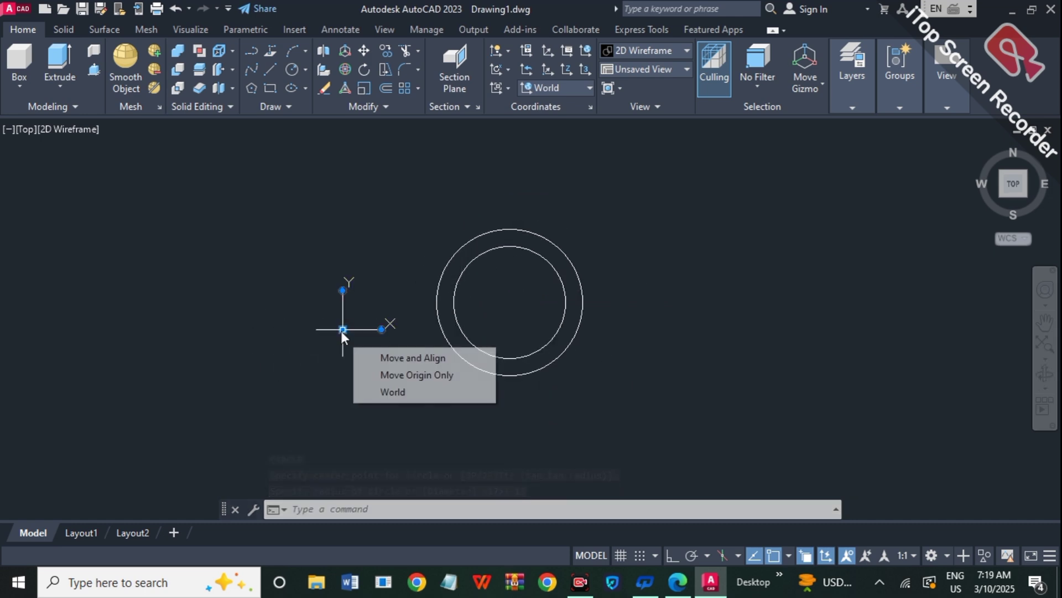
{"action": "left_click", "coordinate": [341, 330]}
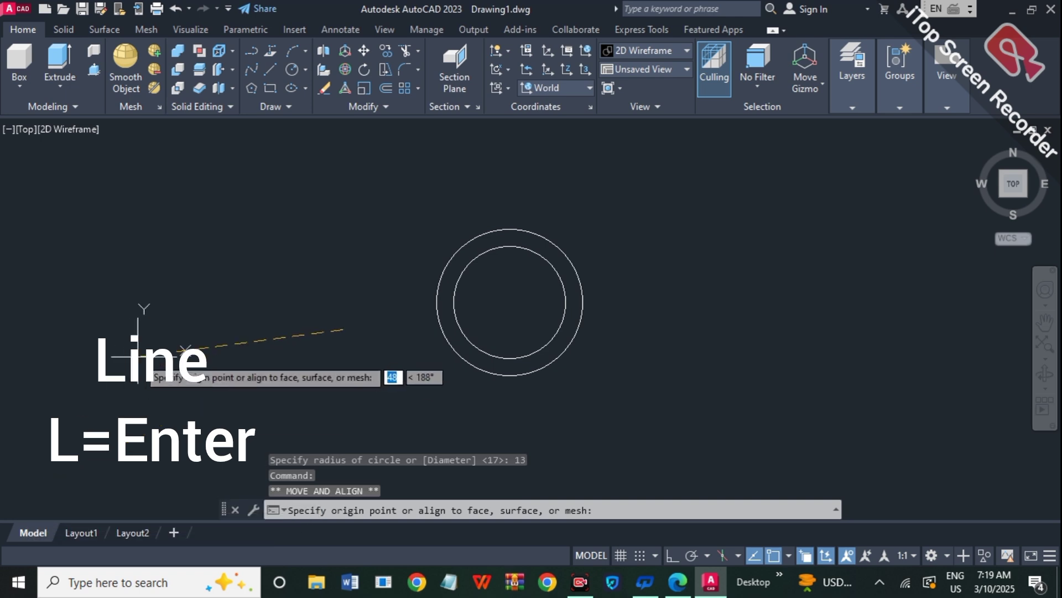
{"action": "left_click", "coordinate": [42, 489]}
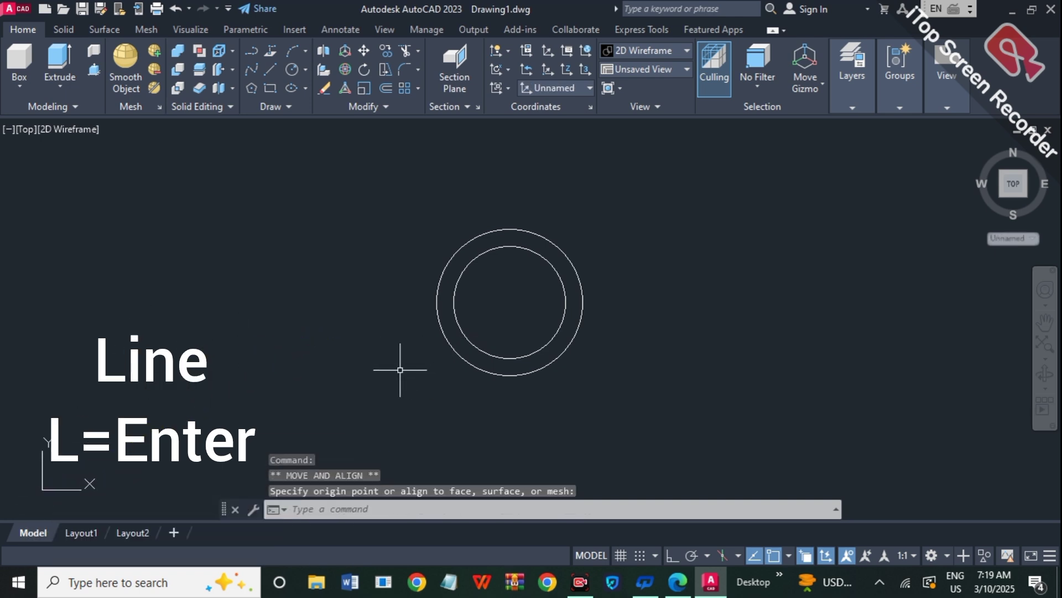
Draw a 100 mm horizontal line to the right from the circles' common centre with ortho mode on.
{"action": "type", "text": "l"}
{"action": "key", "text": "Return"}
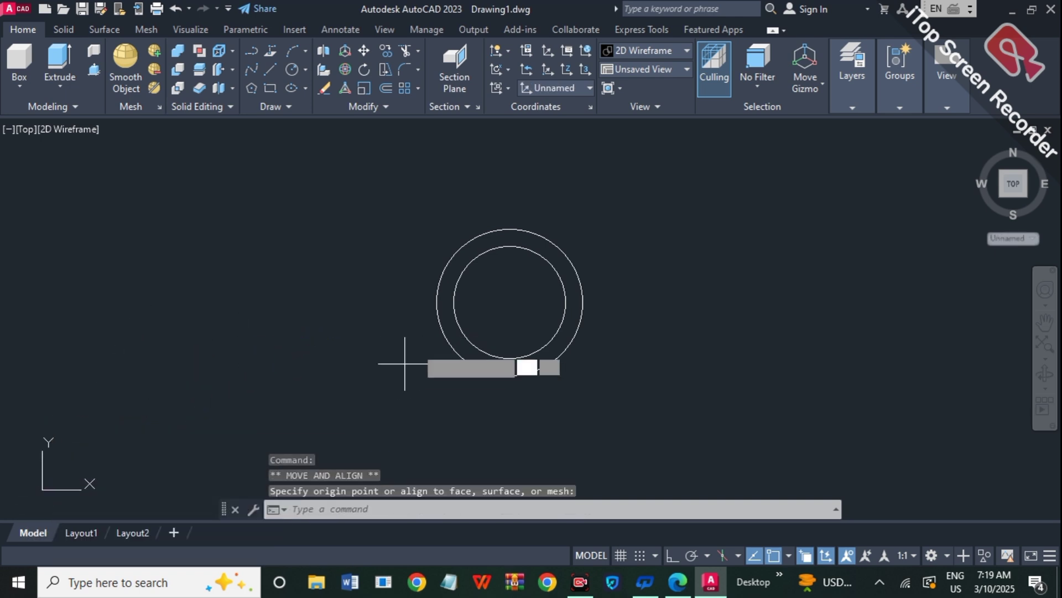
{"action": "left_click", "coordinate": [510, 302]}
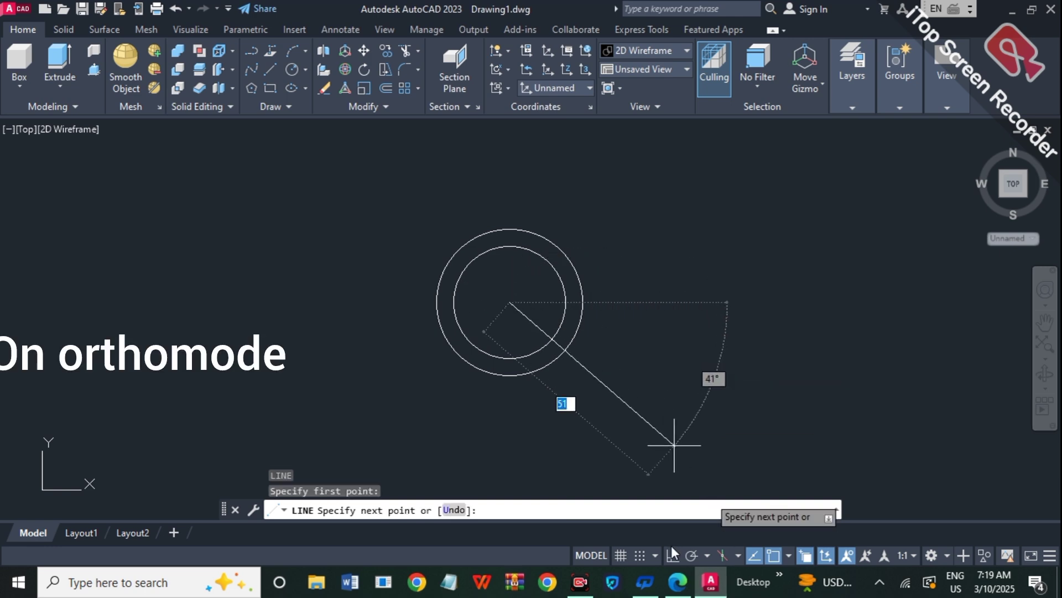
{"action": "key", "text": "F8"}
{"action": "type", "text": "100"}
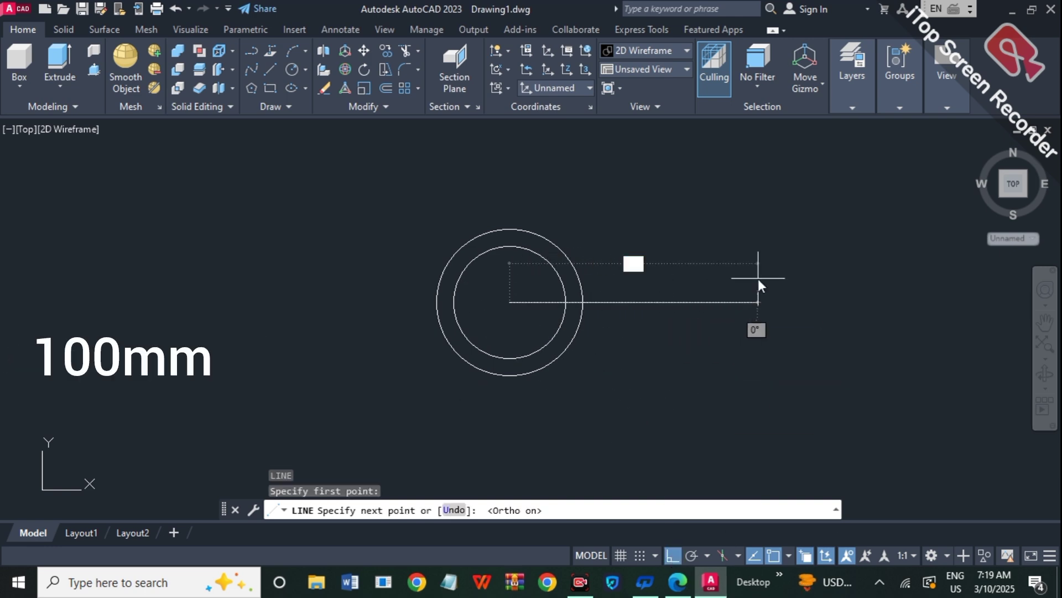
{"action": "key", "text": "Return"}
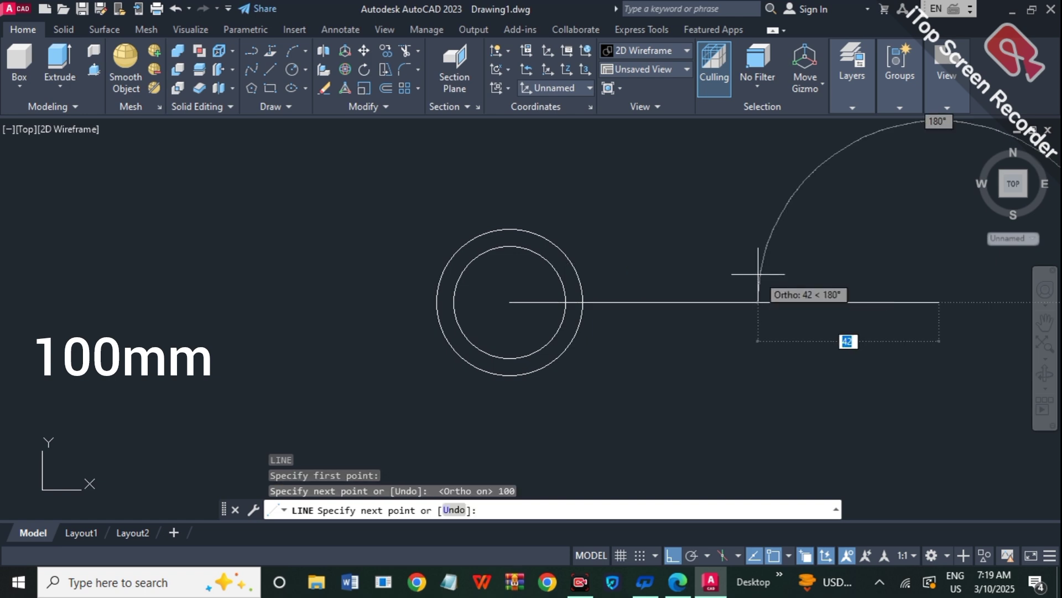
{"action": "key", "text": "Escape"}
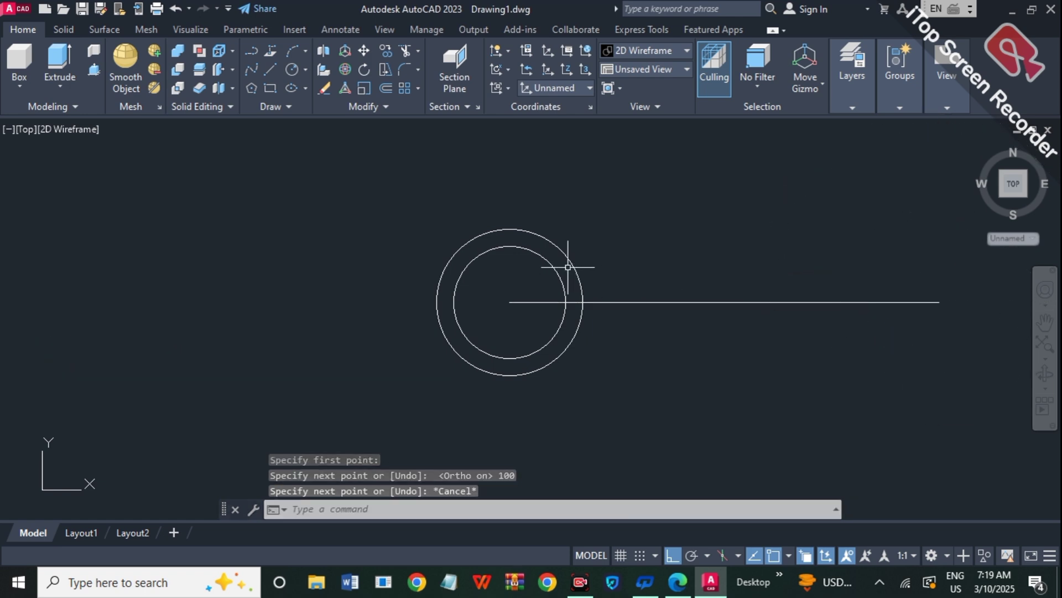
Draw a circle with a 15 mm radius centred on the right end of the horizontal line.
{"action": "scroll", "coordinate": [324, 258], "scroll_direction": "down", "scroll_amount": 2}
{"action": "scroll", "coordinate": [633, 279], "scroll_direction": "up", "scroll_amount": 2}
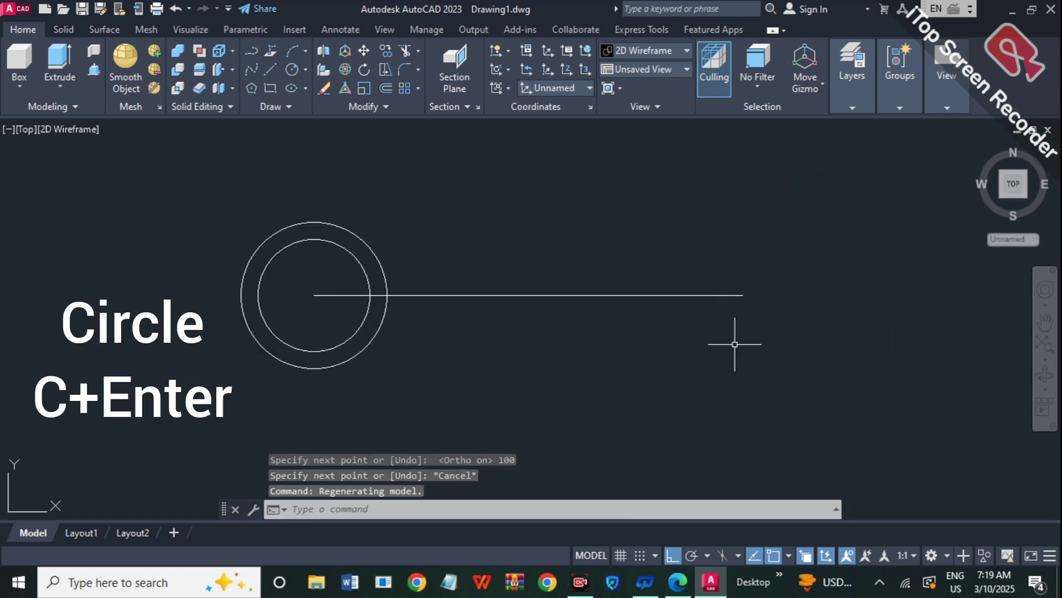
{"action": "type", "text": "c"}
{"action": "key", "text": "Return"}
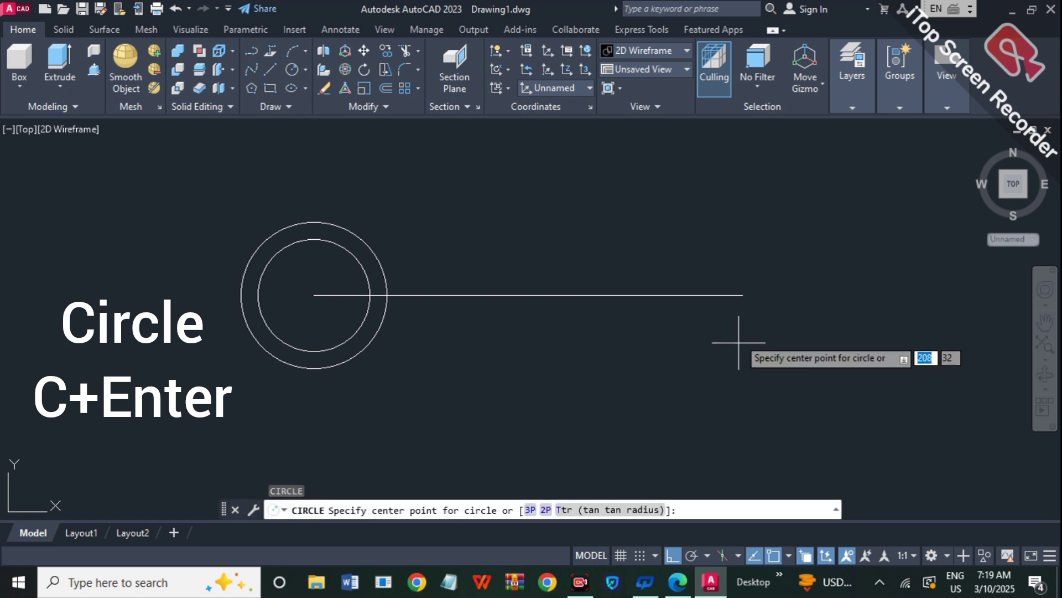
{"action": "left_click", "coordinate": [743, 295]}
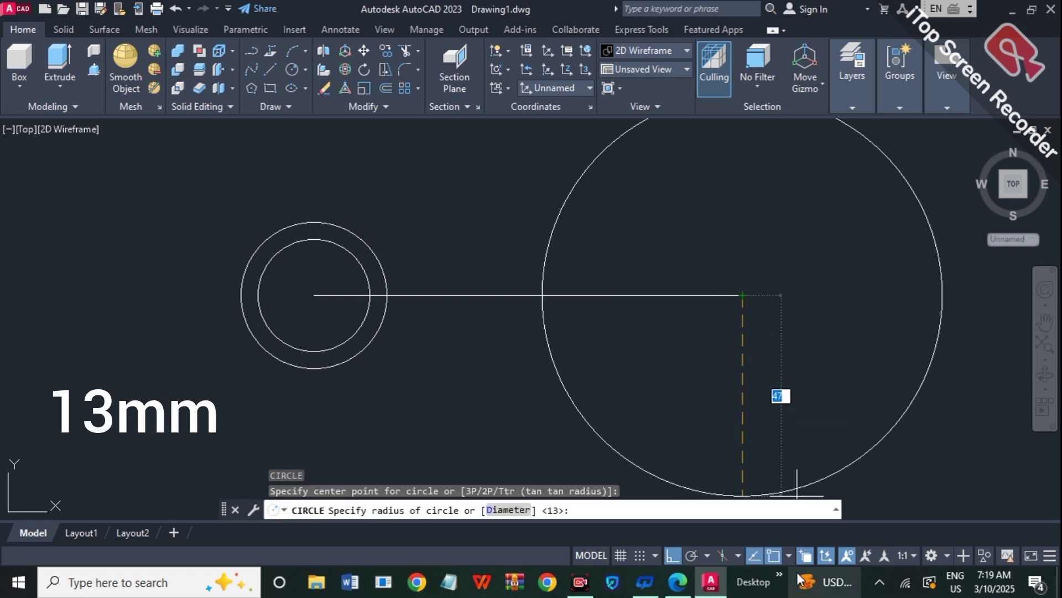
{"action": "type", "text": "1"}
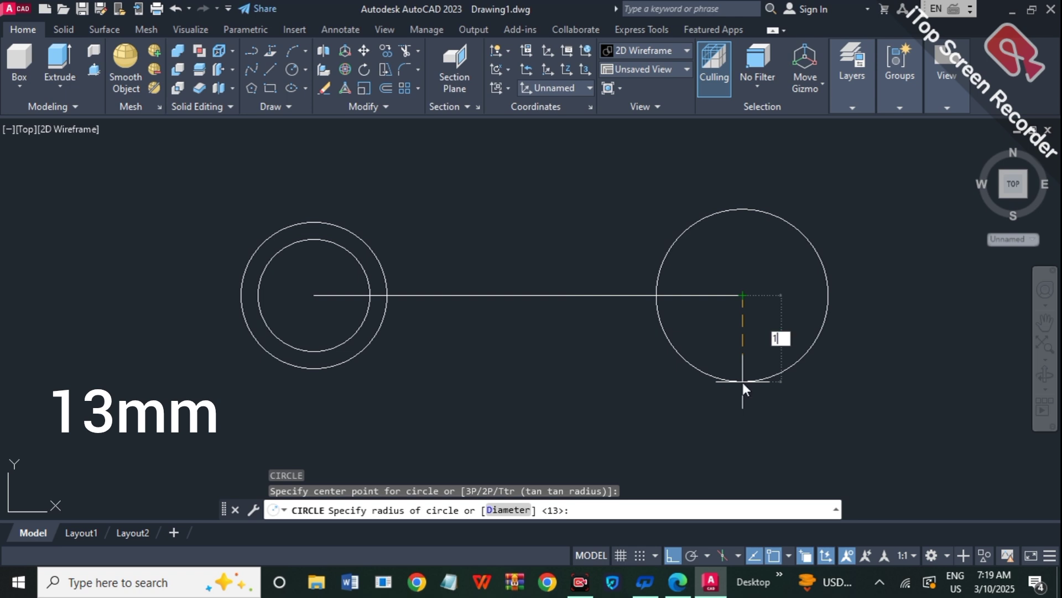
{"action": "type", "text": "5"}
{"action": "key", "text": "Return"}
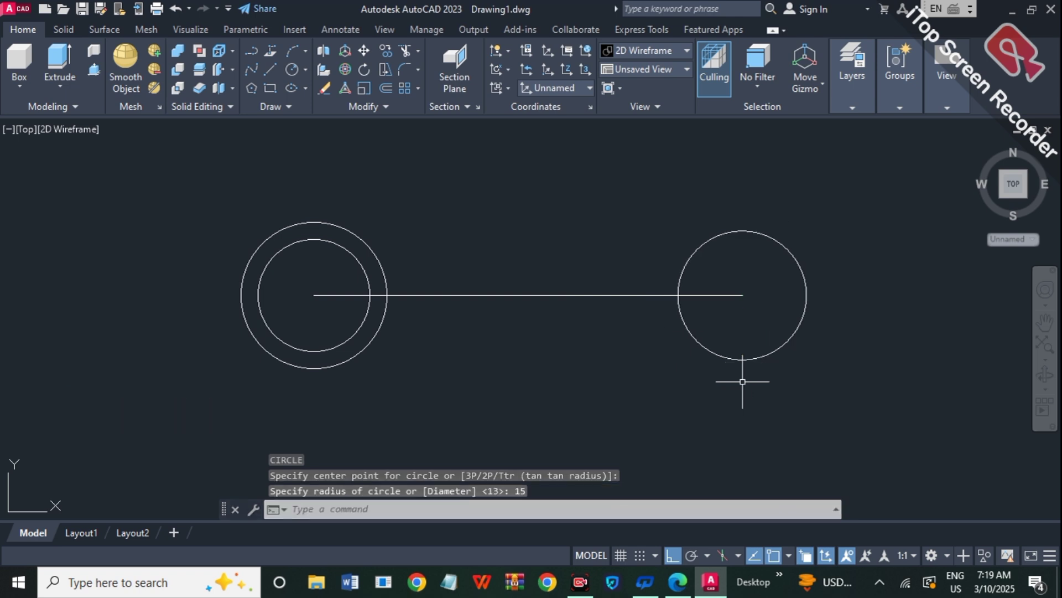
Draw a concentric circle with a 9 mm radius inside the 15 mm radius circle.
{"action": "type", "text": "c"}
{"action": "key", "text": "Return"}
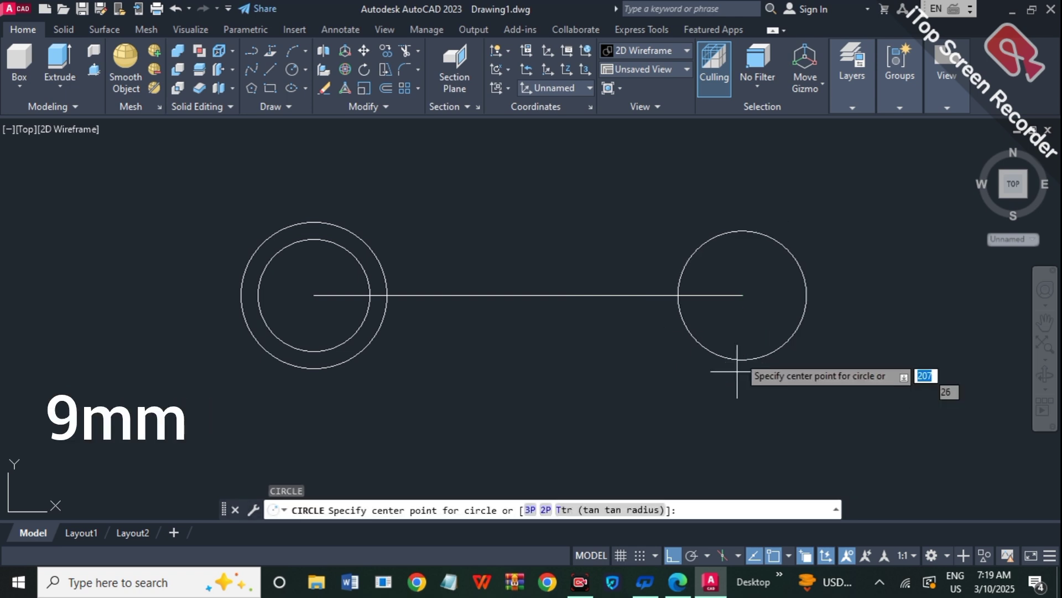
{"action": "left_click", "coordinate": [742, 295]}
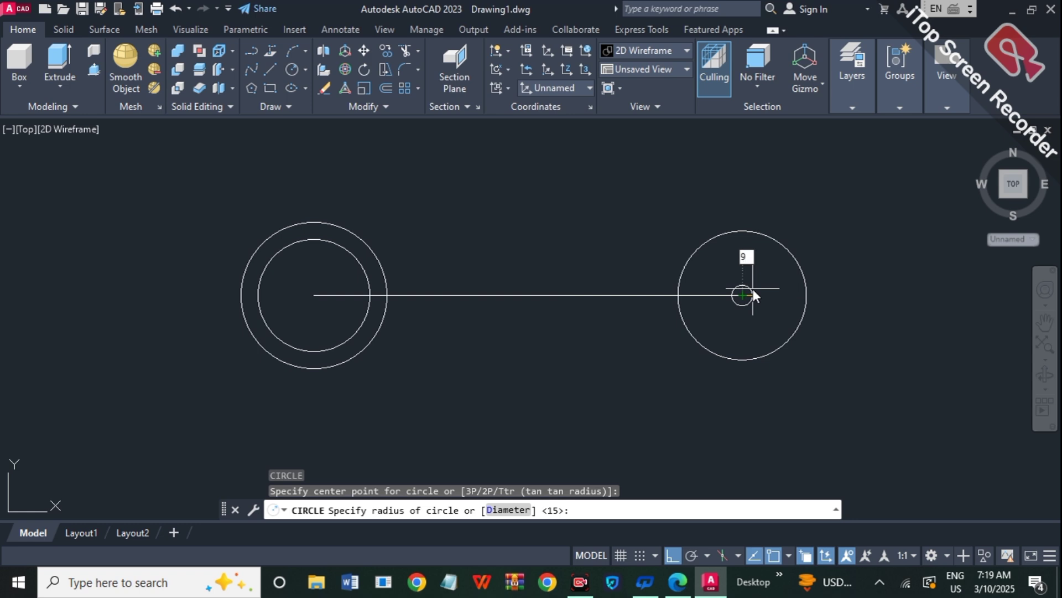
{"action": "type", "text": "9"}
{"action": "key", "text": "Return"}
{"action": "key", "text": "Escape"}
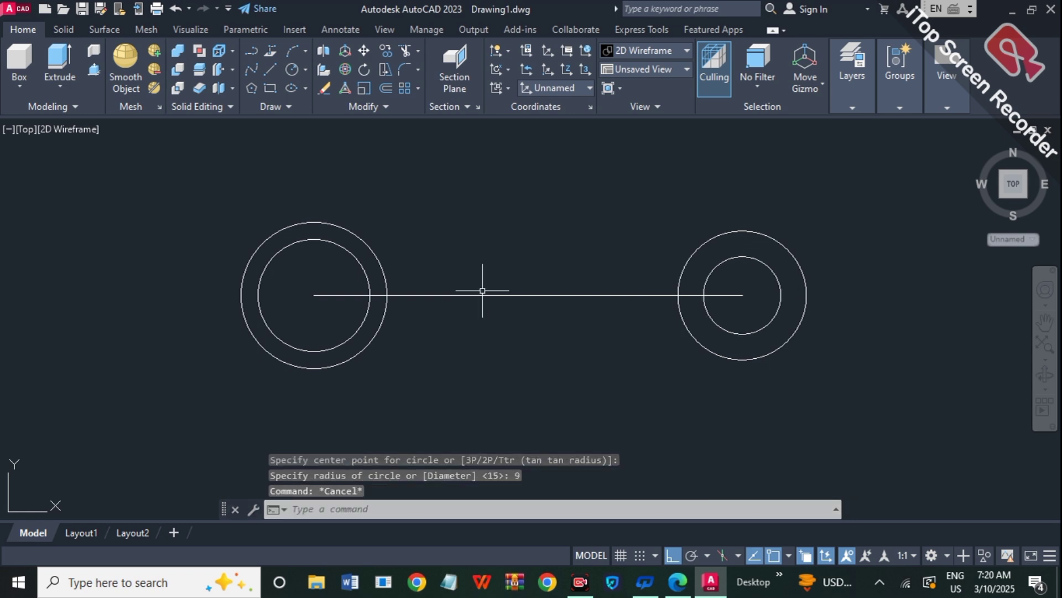
Offset the horizontal centre line by 5.5 mm to both sides, once above and once below.
{"action": "type", "text": "o"}
{"action": "key", "text": "Return"}
{"action": "key", "text": "Return"}
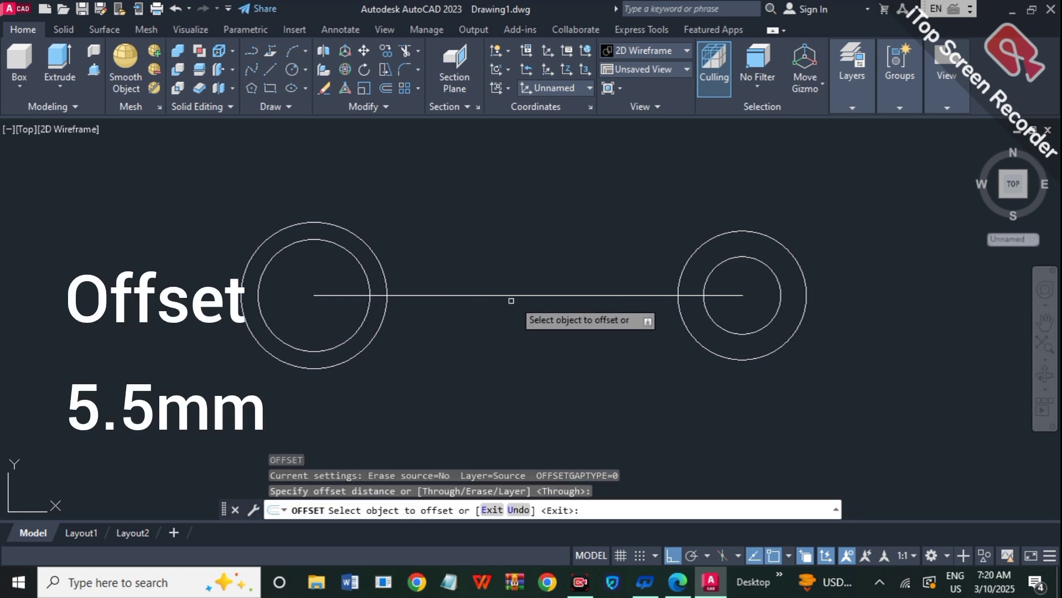
{"action": "left_click", "coordinate": [520, 296]}
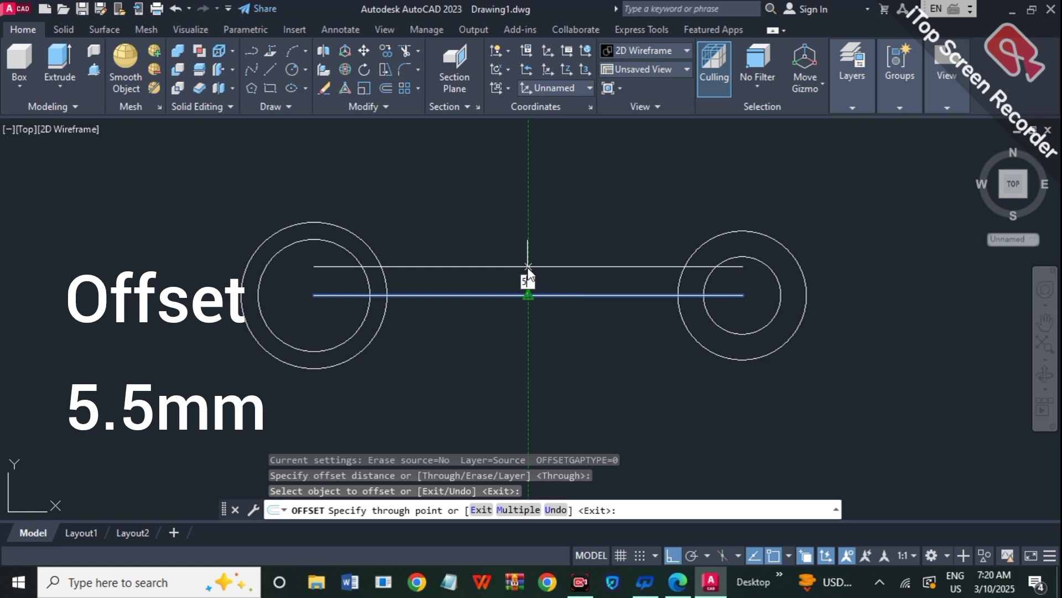
{"action": "type", "text": "5.5"}
{"action": "key", "text": "Return"}
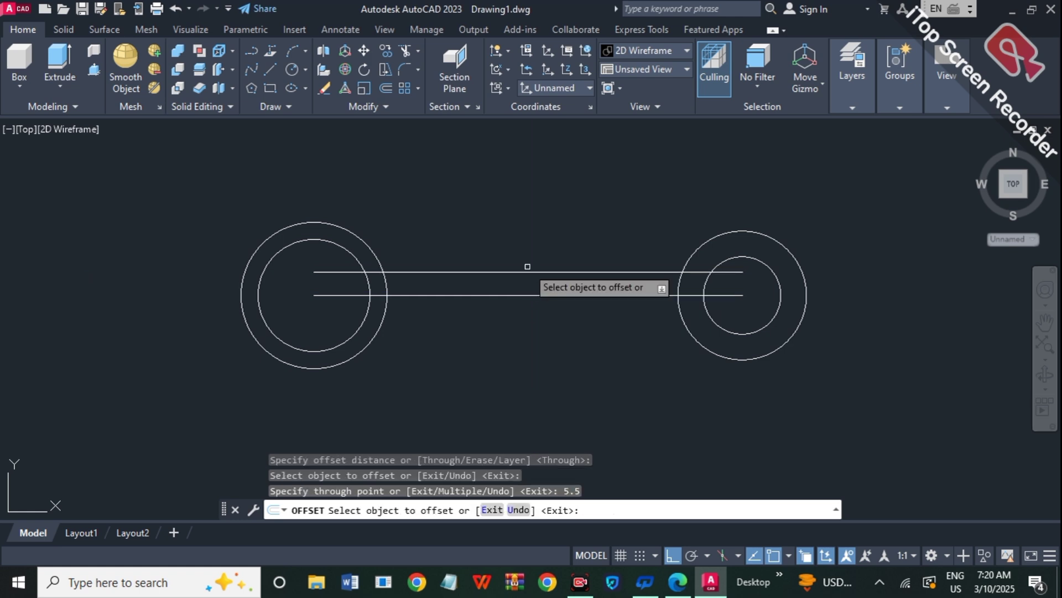
{"action": "left_click", "coordinate": [531, 294]}
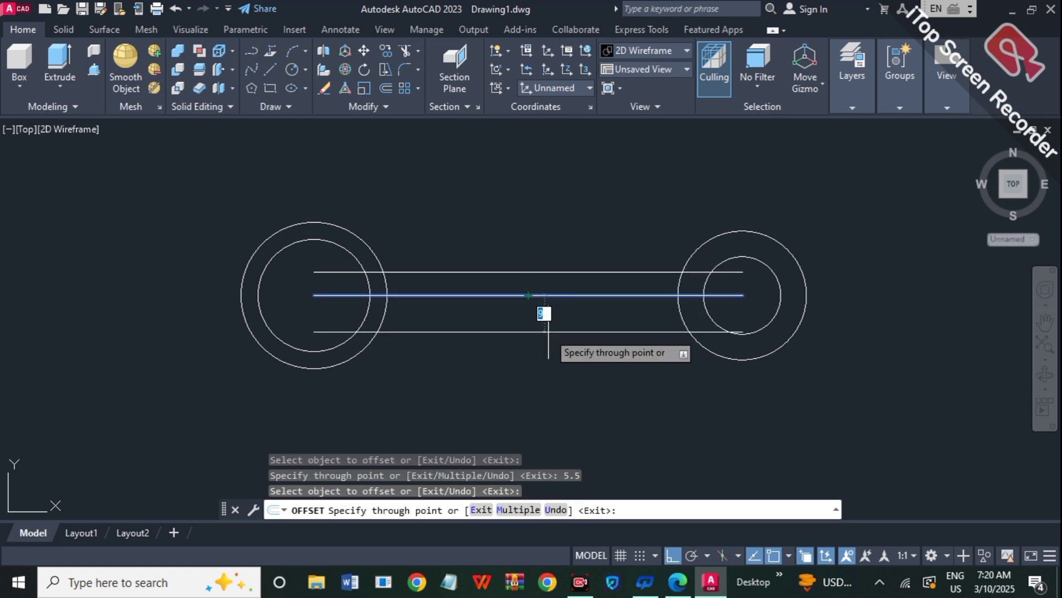
{"action": "type", "text": "5.5"}
{"action": "key", "text": "Return"}
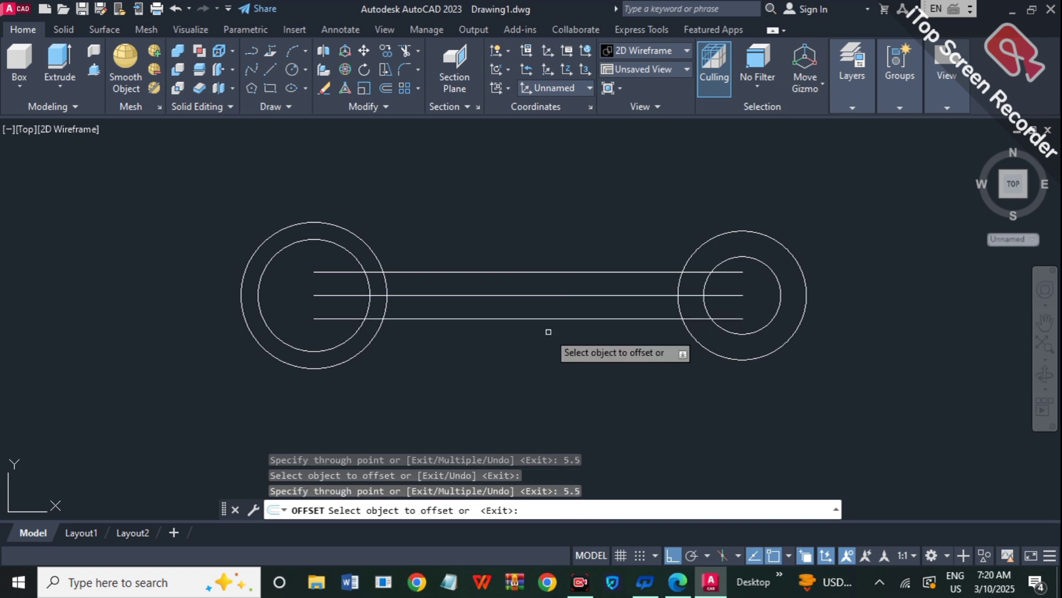
{"action": "key", "text": "Escape"}
Fillet the upper offset line to the left outer circle with a 47 mm radius.
{"action": "type", "text": "f"}
{"action": "key", "text": "Return"}
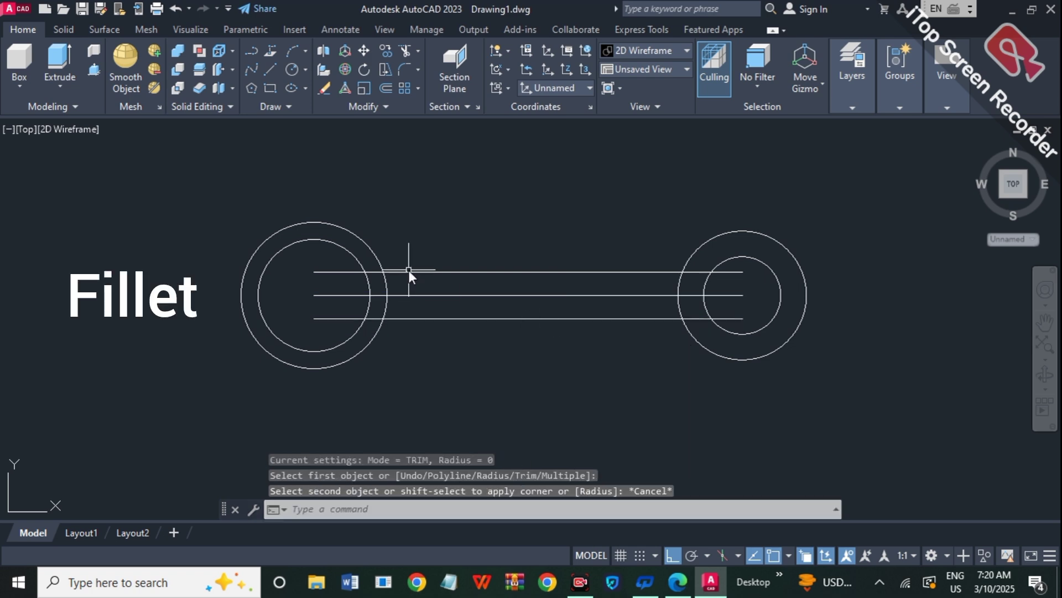
{"action": "type", "text": "r"}
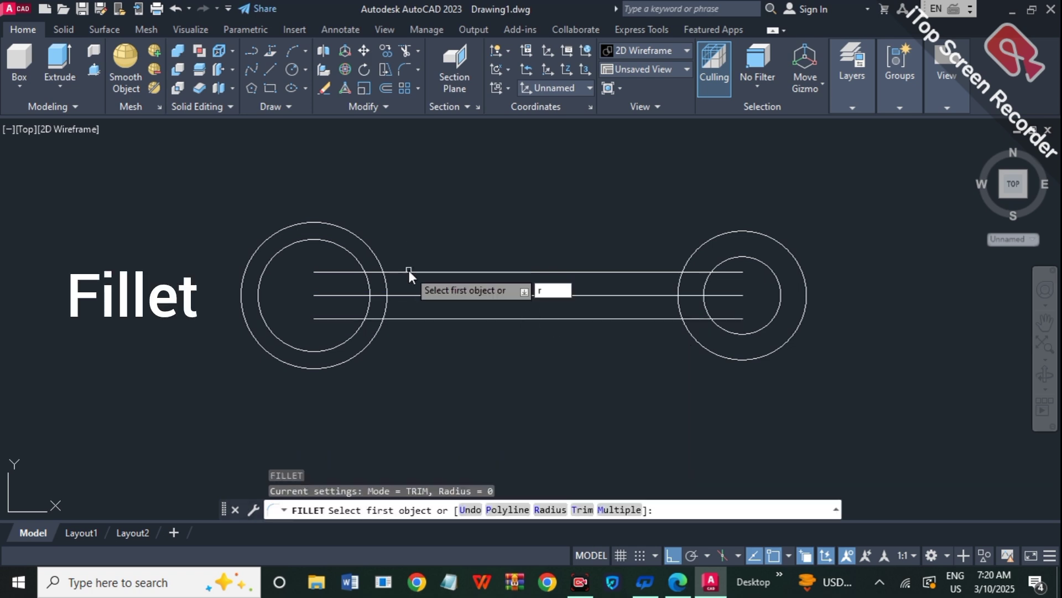
{"action": "key", "text": "Return"}
{"action": "type", "text": "47"}
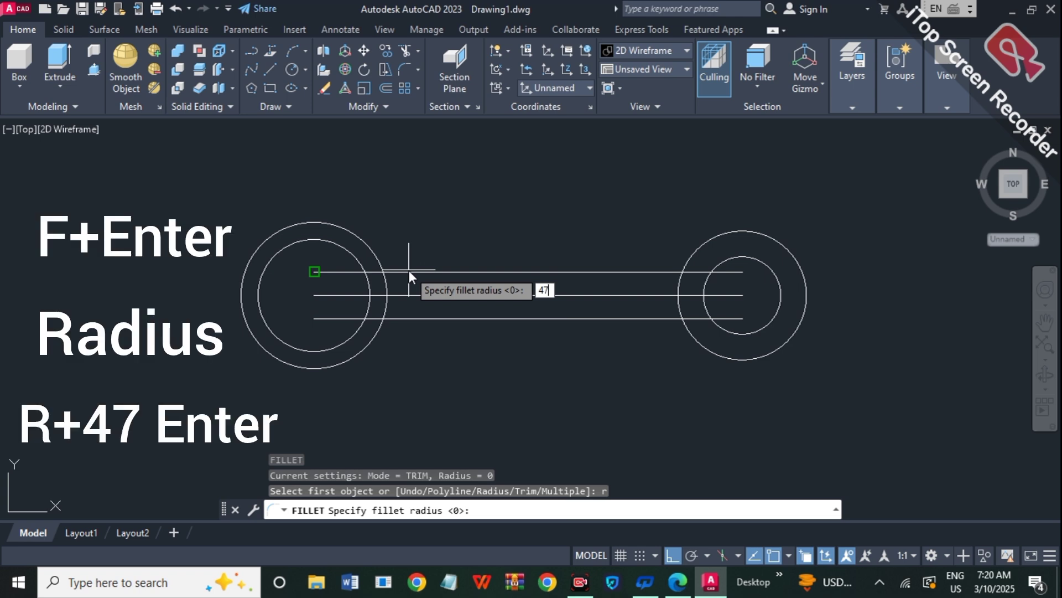
{"action": "key", "text": "Return"}
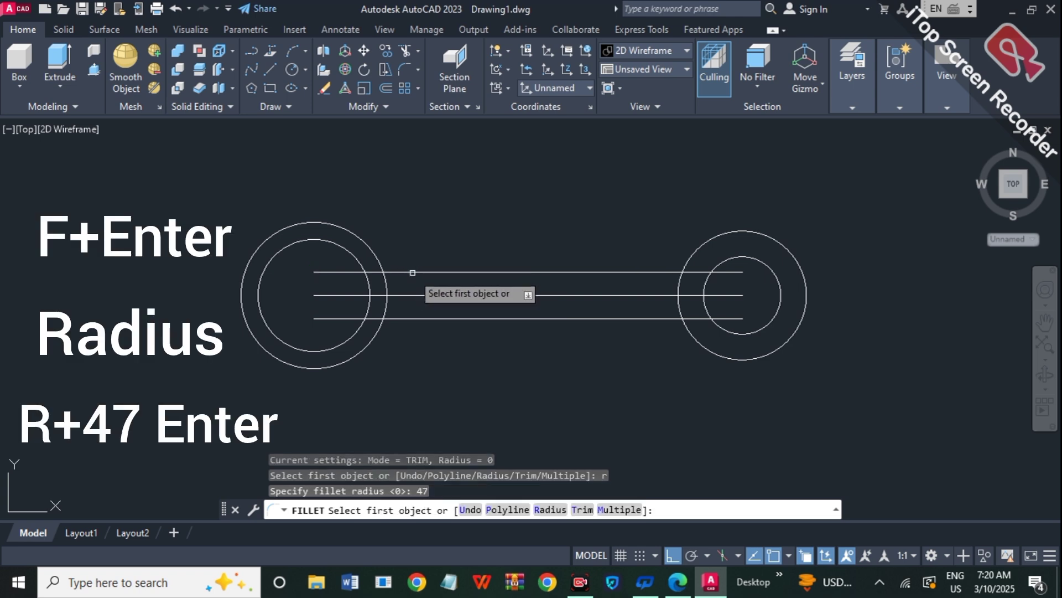
{"action": "left_click", "coordinate": [413, 271]}
{"action": "left_click", "coordinate": [376, 250]}
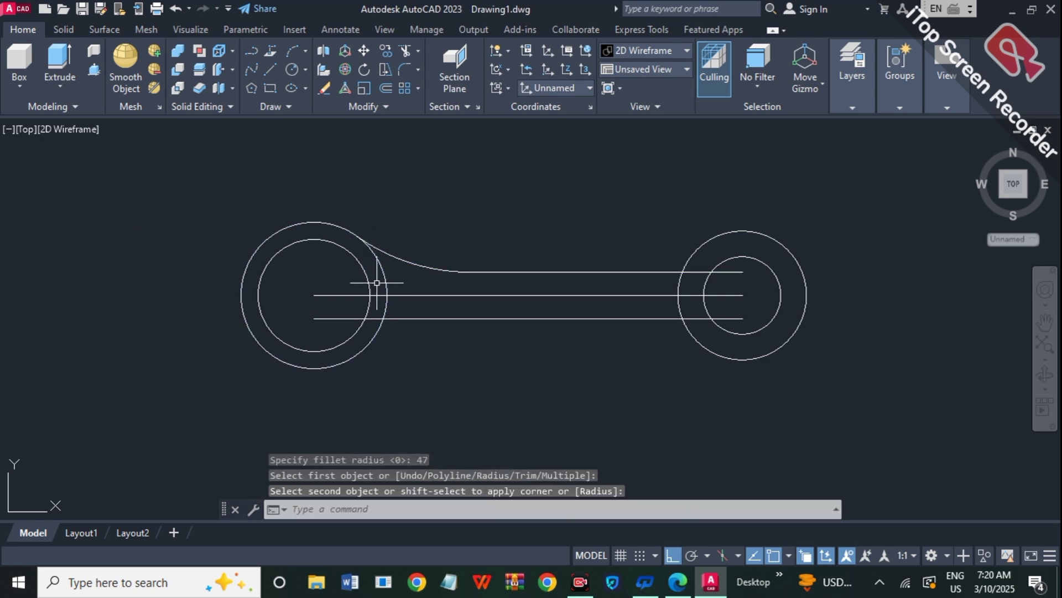
Fillet the lower offset line to the left outer circle with the same 47 mm radius.
{"action": "key", "text": "Return"}
{"action": "left_click", "coordinate": [408, 320]}
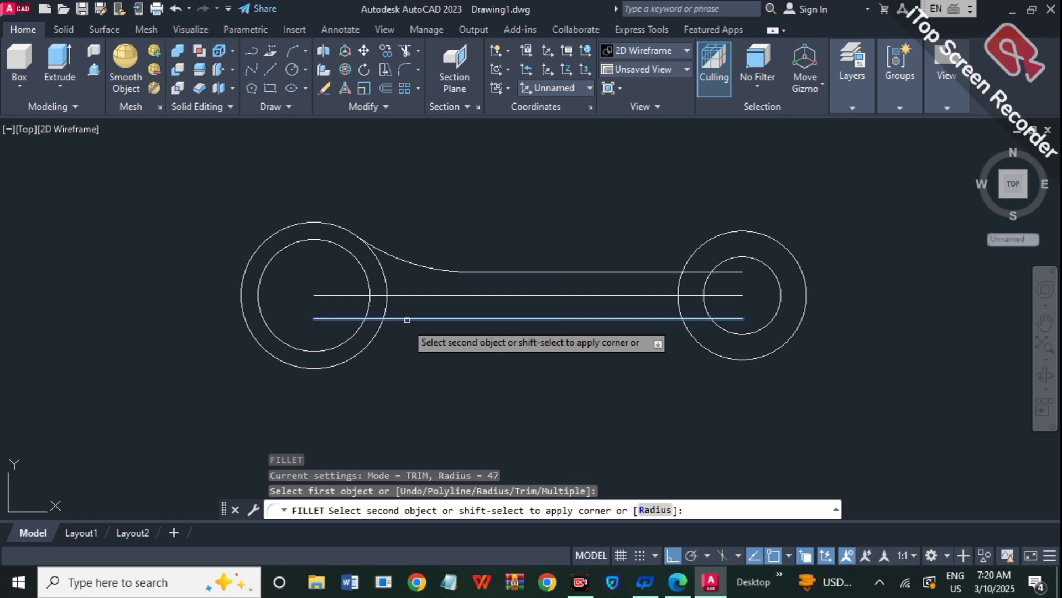
{"action": "left_click", "coordinate": [367, 345]}
{"action": "key", "text": "Return"}
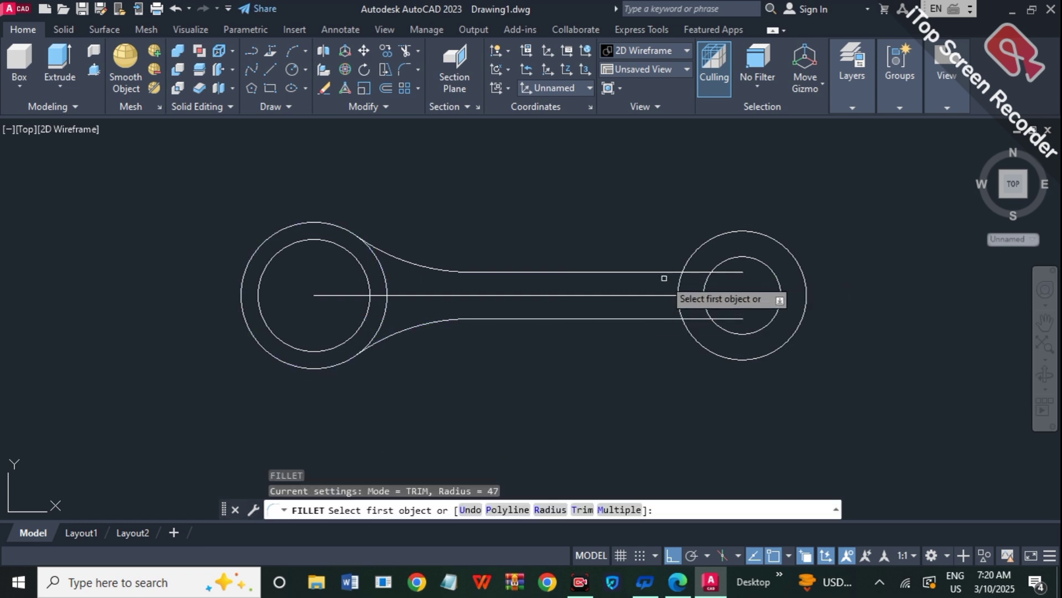
{"action": "key", "text": "Escape"}
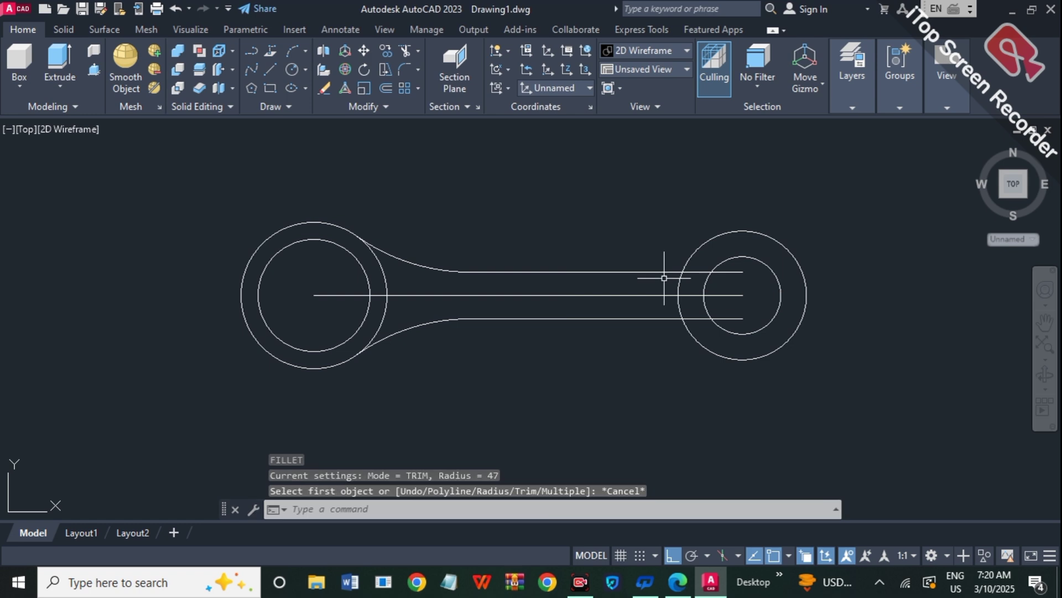
Fillet the upper offset line to the right outer circle with a 23 mm radius.
{"action": "type", "text": "f"}
{"action": "key", "text": "Return"}
{"action": "type", "text": "r"}
{"action": "key", "text": "Return"}
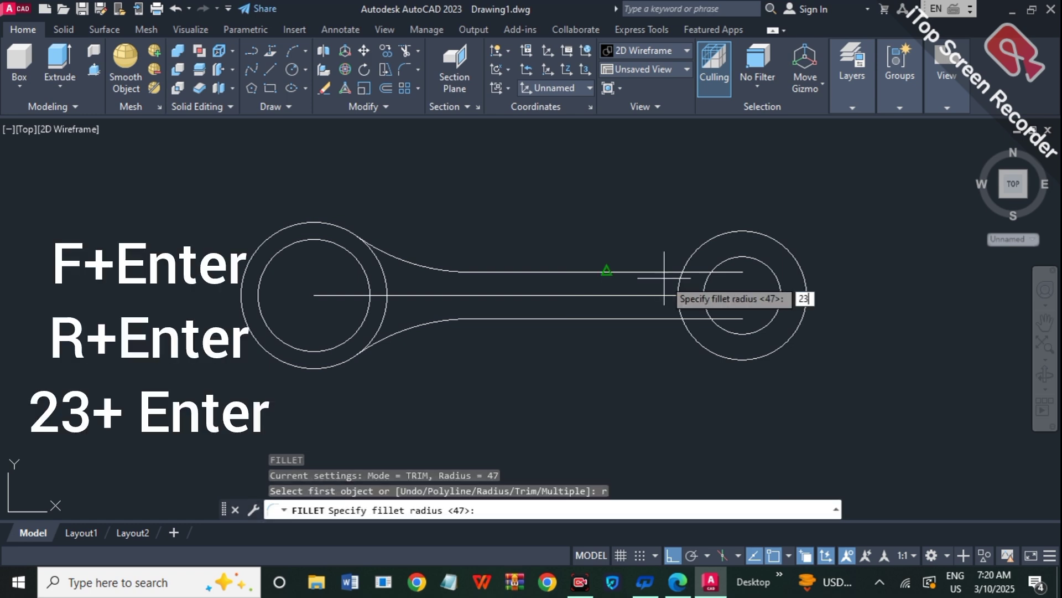
{"action": "type", "text": "23"}
{"action": "key", "text": "Return"}
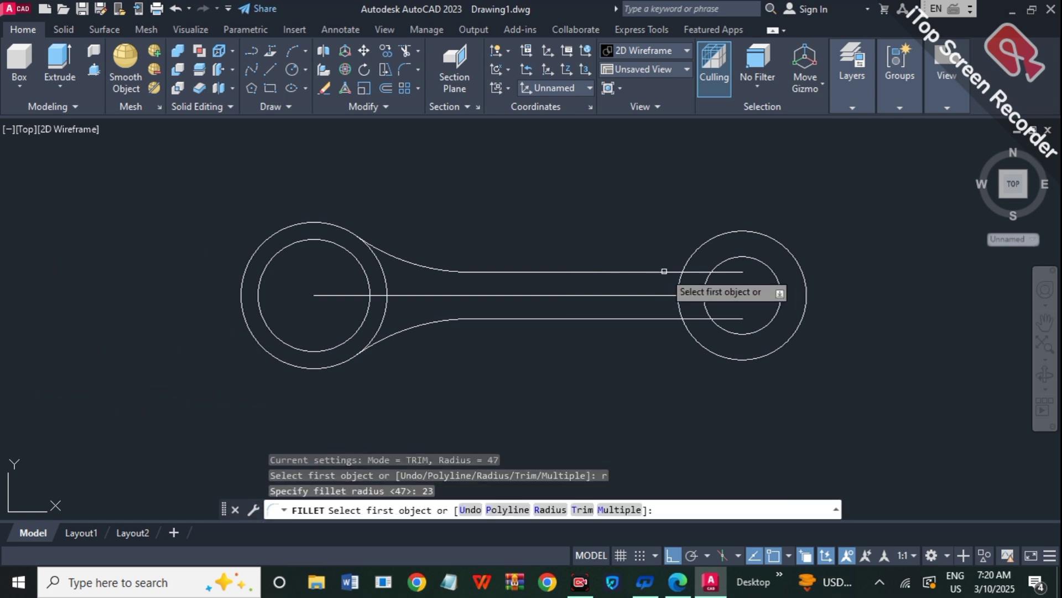
{"action": "left_click", "coordinate": [664, 271]}
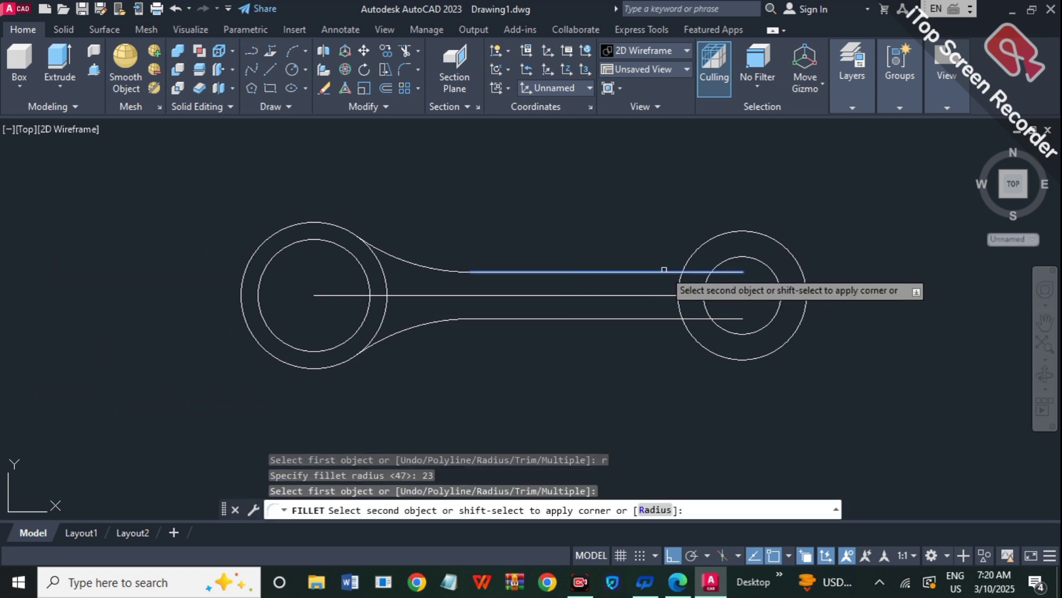
{"action": "left_click", "coordinate": [699, 249]}
{"action": "left_click", "coordinate": [698, 253]}
Fillet the lower offset line to the right outer circle with the same 23 mm radius.
{"action": "key", "text": "Return"}
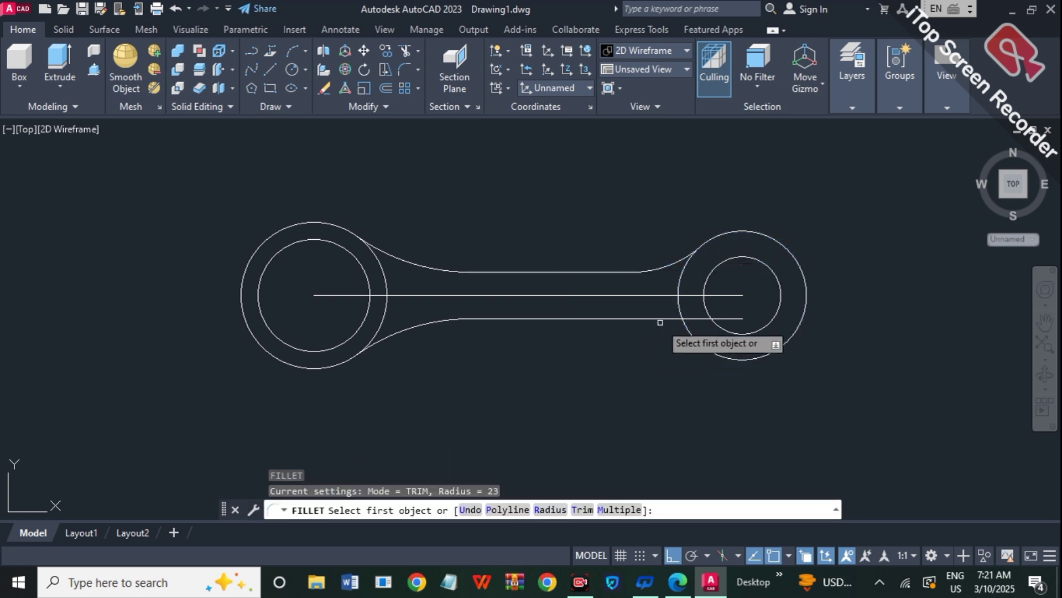
{"action": "left_click", "coordinate": [663, 318]}
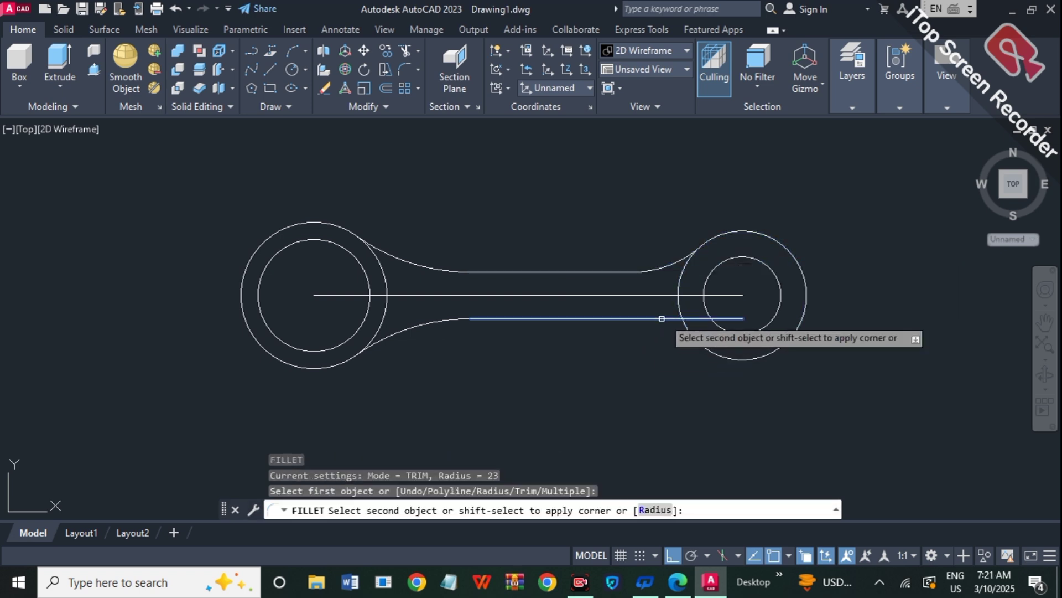
{"action": "left_click", "coordinate": [704, 348]}
{"action": "key", "text": "Escape"}
Delete the horizontal centre line joining the centres of the two circle pairs.
{"action": "left_click", "coordinate": [607, 295]}
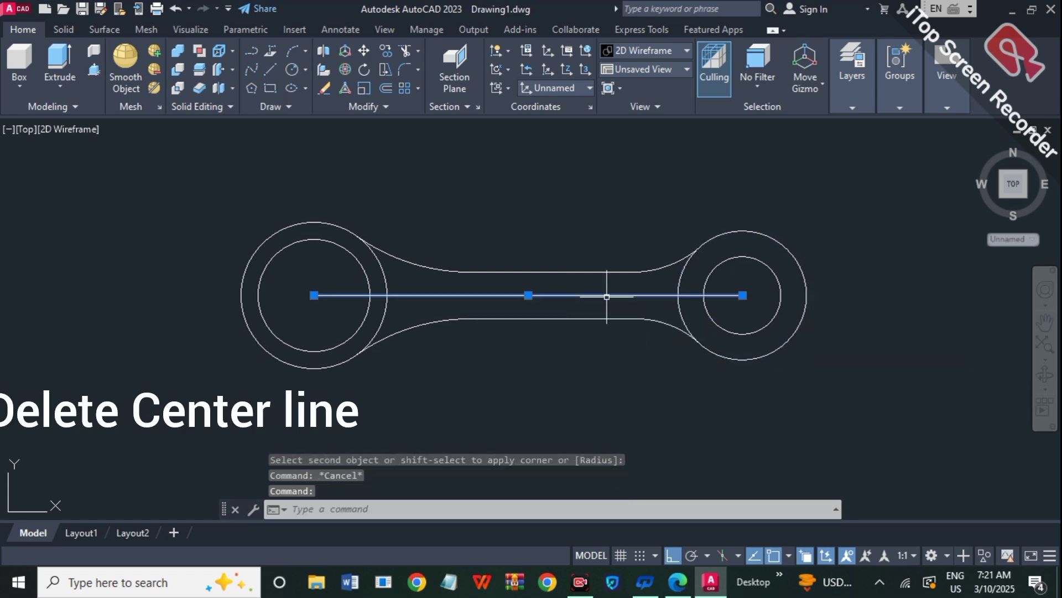
{"action": "key", "text": "Delete"}
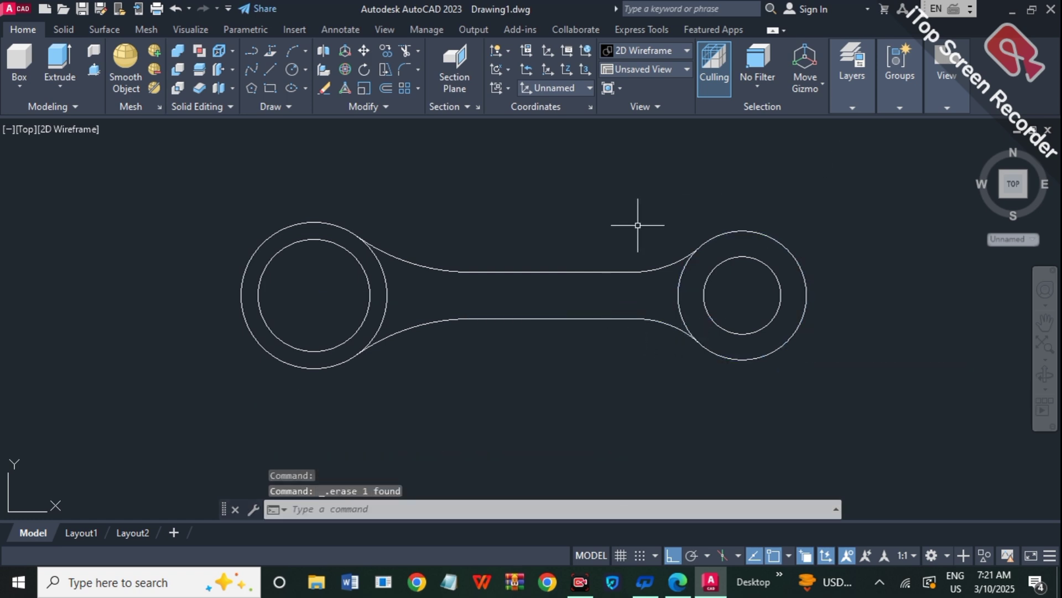
Draw a horizontal line in the empty space below the right half of the link.
{"action": "scroll", "coordinate": [635, 226], "scroll_direction": "down", "scroll_amount": 3}
{"action": "key", "text": "Return"}
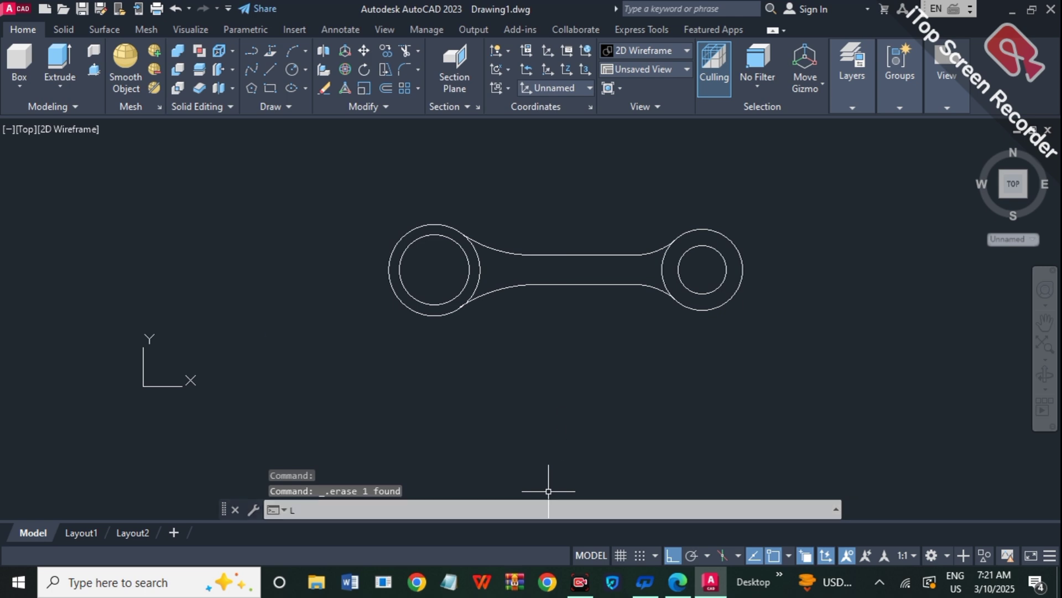
{"action": "left_click", "coordinate": [575, 365]}
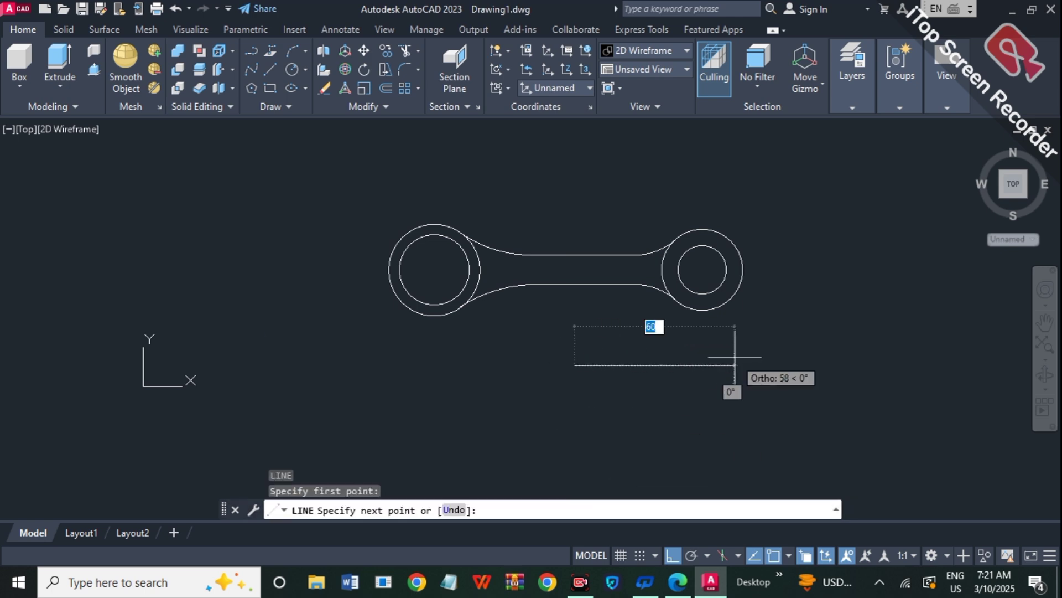
{"action": "left_click", "coordinate": [788, 357]}
{"action": "key", "text": "Escape"}
Offset the separate horizontal line 17 mm downward.
{"action": "type", "text": "o"}
{"action": "key", "text": "Return"}
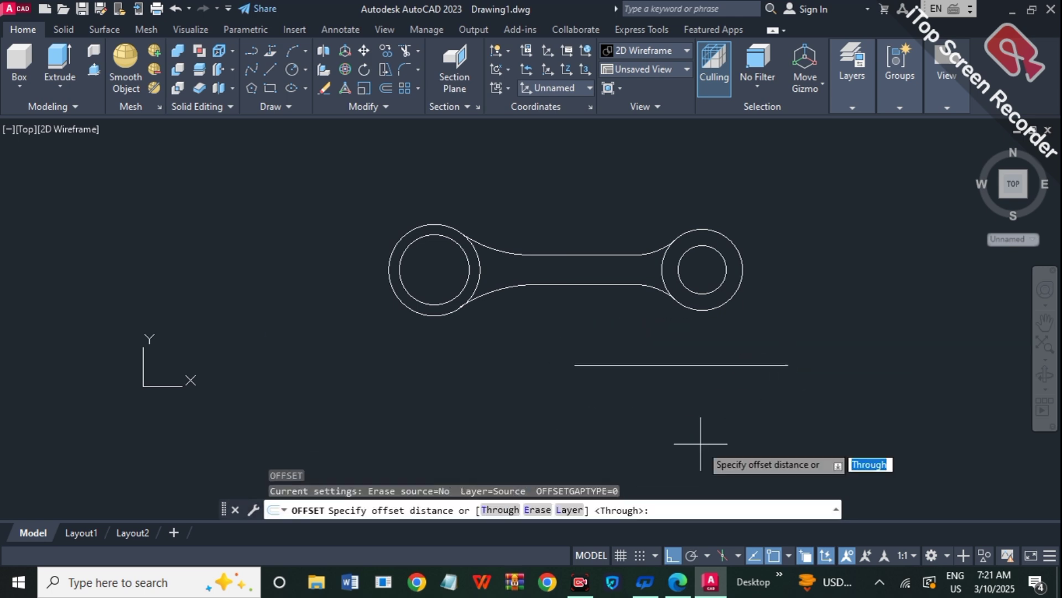
{"action": "key", "text": "Return"}
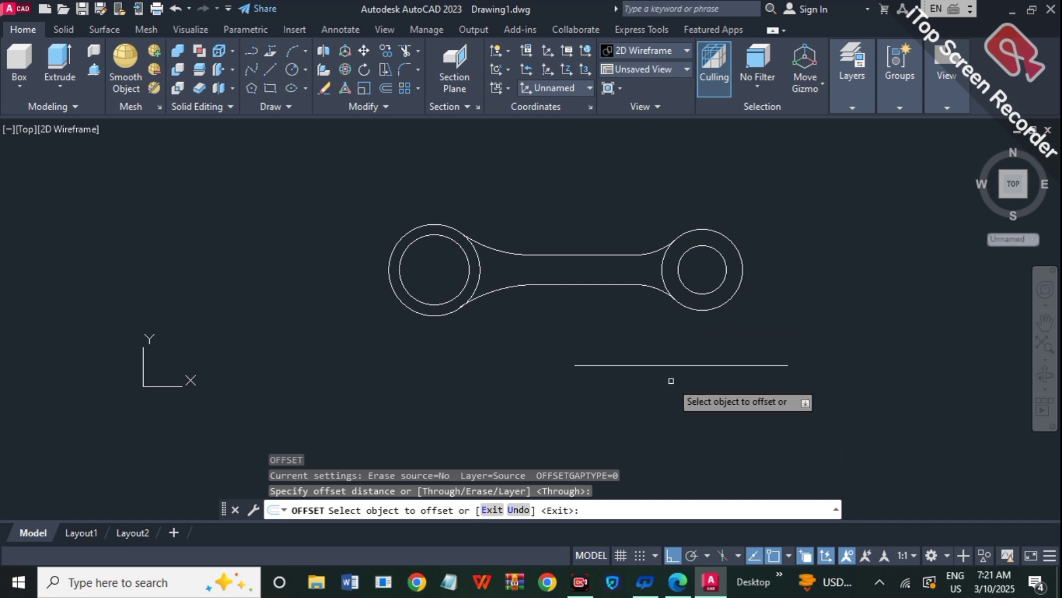
{"action": "left_click", "coordinate": [672, 364]}
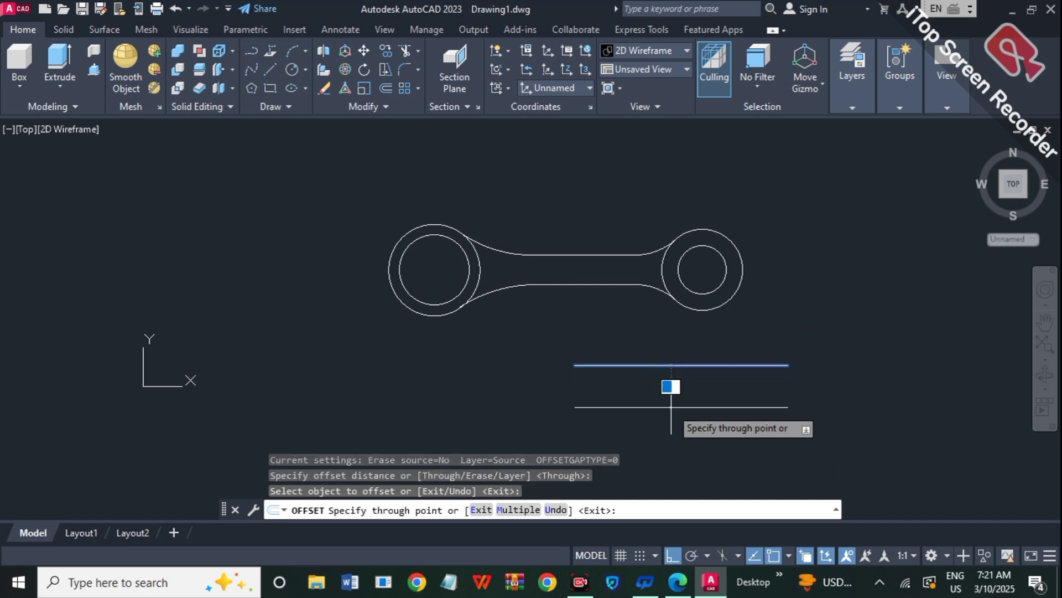
{"action": "type", "text": "17"}
{"action": "key", "text": "Return"}
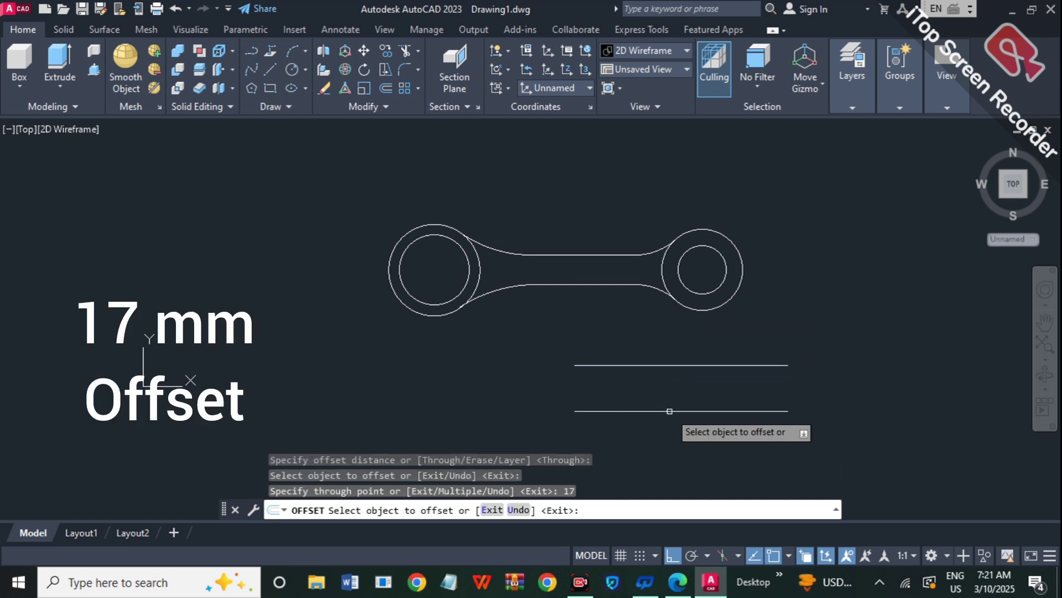
{"action": "key", "text": "Escape"}
Close the right ends of the two parallel lines with a vertical line.
{"action": "type", "text": "l"}
{"action": "key", "text": "Return"}
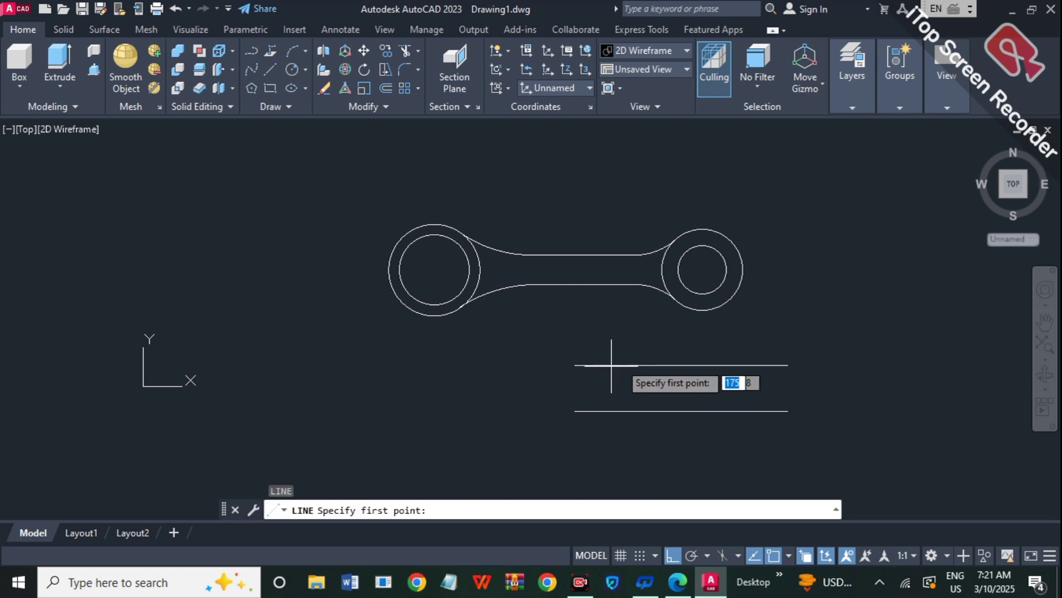
{"action": "left_click", "coordinate": [787, 365]}
{"action": "left_click", "coordinate": [788, 411]}
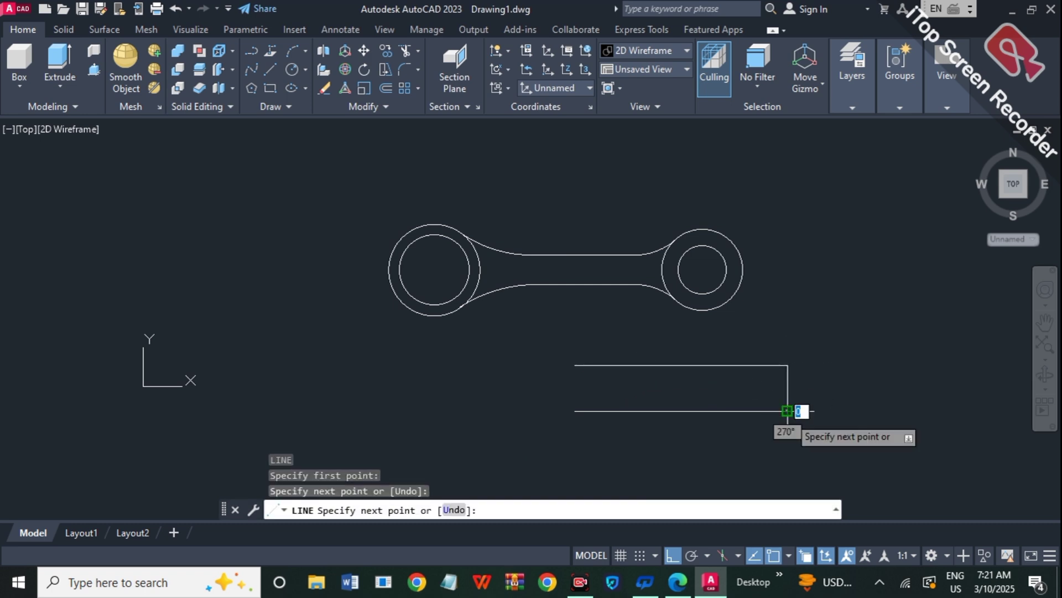
{"action": "key", "text": "Escape"}
Try to rotate the three-line open rectangle about the midpoint of its short side, and switch ortho mode off.
{"action": "type", "text": "ro"}
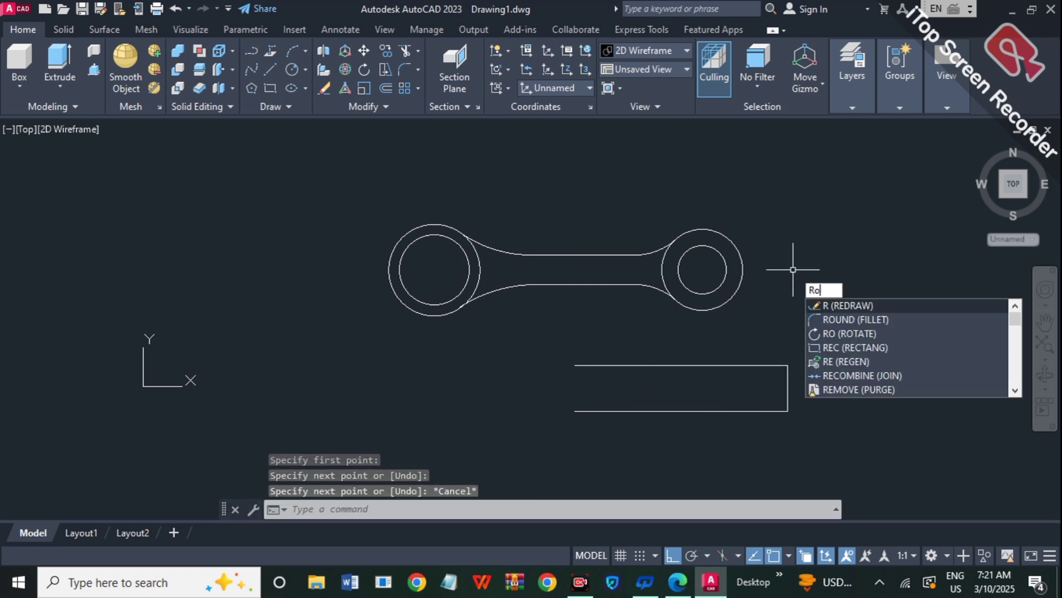
{"action": "key", "text": "Return"}
{"action": "mouse_move", "coordinate": [807, 330]}
{"action": "left_mouse_down"}
{"action": "mouse_move", "coordinate": [505, 330]}
{"action": "mouse_move", "coordinate": [612, 433]}
{"action": "mouse_move", "coordinate": [799, 454]}
{"action": "mouse_move", "coordinate": [799, 422]}
{"action": "left_mouse_up"}
{"action": "key", "text": "Return"}
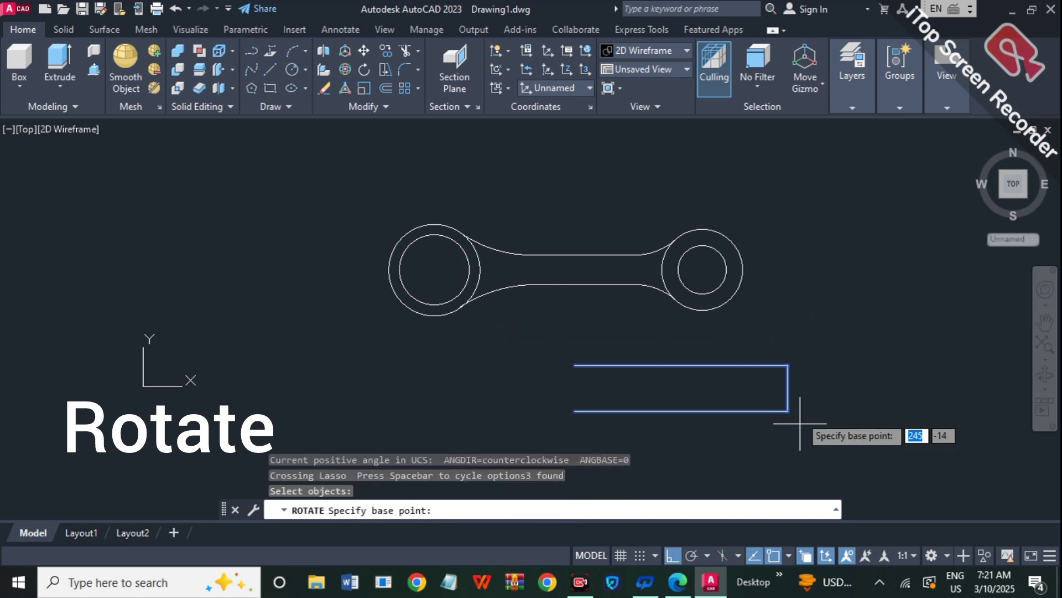
{"action": "left_click", "coordinate": [787, 387]}
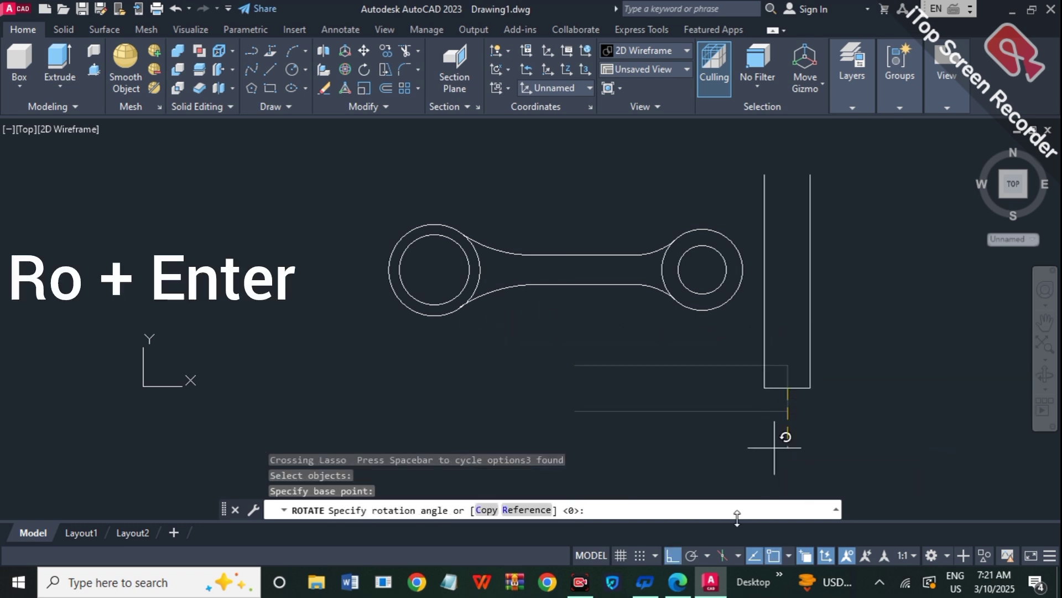
{"action": "left_click", "coordinate": [673, 555]}
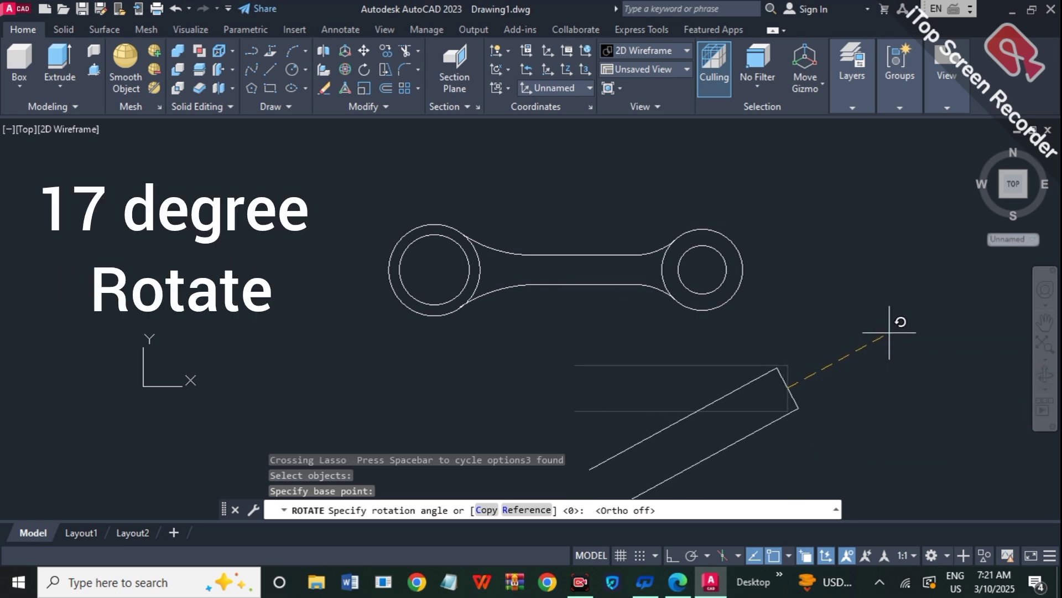
{"action": "key", "text": "Return"}
Rotate the three-line open rectangle by 17 degrees about the midpoint of its short side.
{"action": "mouse_move", "coordinate": [802, 320]}
{"action": "left_mouse_down"}
{"action": "mouse_move", "coordinate": [570, 327]}
{"action": "mouse_move", "coordinate": [707, 423]}
{"action": "mouse_move", "coordinate": [863, 442]}
{"action": "left_mouse_up"}
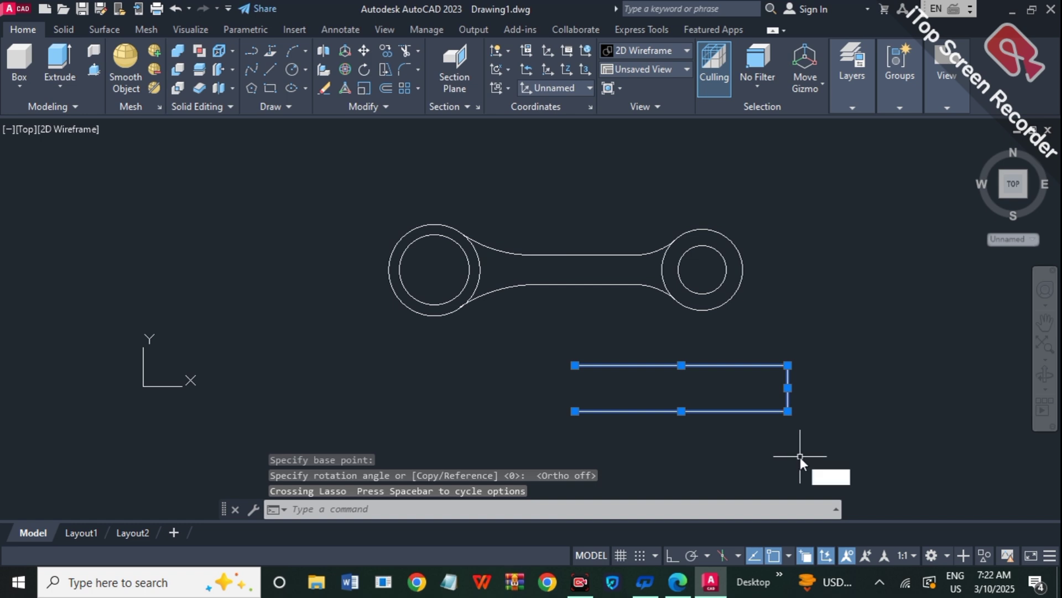
{"action": "type", "text": "ro"}
{"action": "key", "text": "Return"}
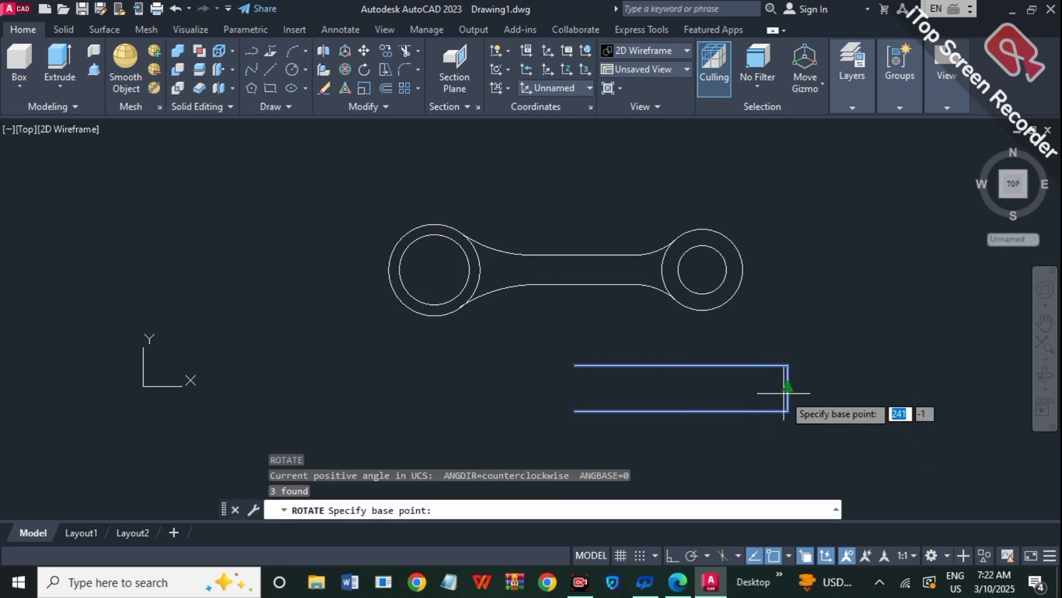
{"action": "left_click", "coordinate": [786, 391]}
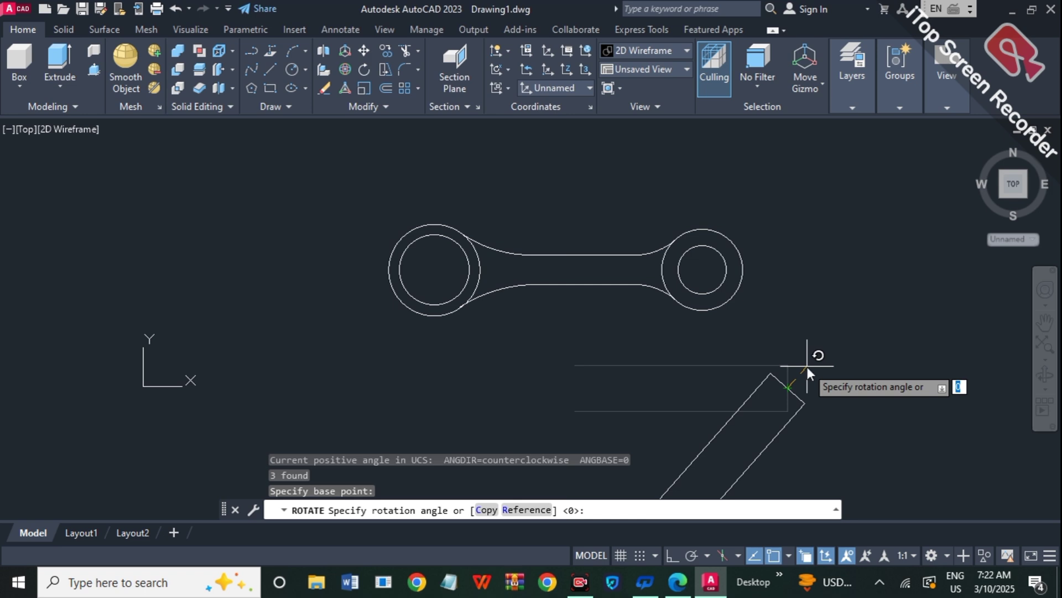
{"action": "type", "text": "17"}
{"action": "key", "text": "Return"}
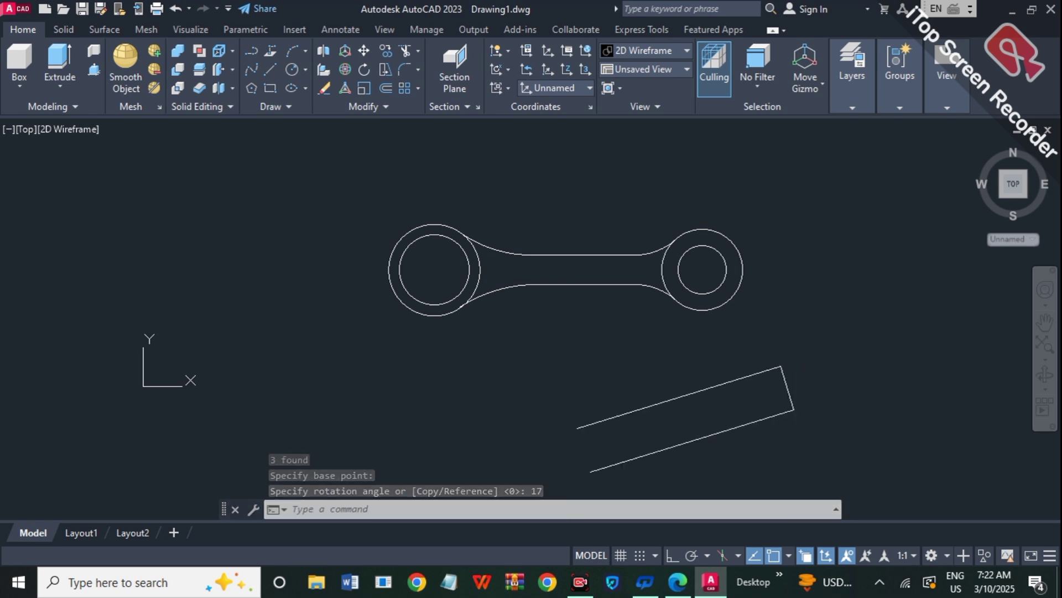
{"action": "key", "text": "Escape"}
Move the rotated 17 mm wide open slot from its short side's midpoint to the centre of the larger circle pair.
{"action": "mouse_move", "coordinate": [793, 356]}
{"action": "left_mouse_down"}
{"action": "mouse_move", "coordinate": [569, 368]}
{"action": "mouse_move", "coordinate": [641, 451]}
{"action": "mouse_move", "coordinate": [818, 487]}
{"action": "mouse_move", "coordinate": [817, 454]}
{"action": "left_mouse_up"}
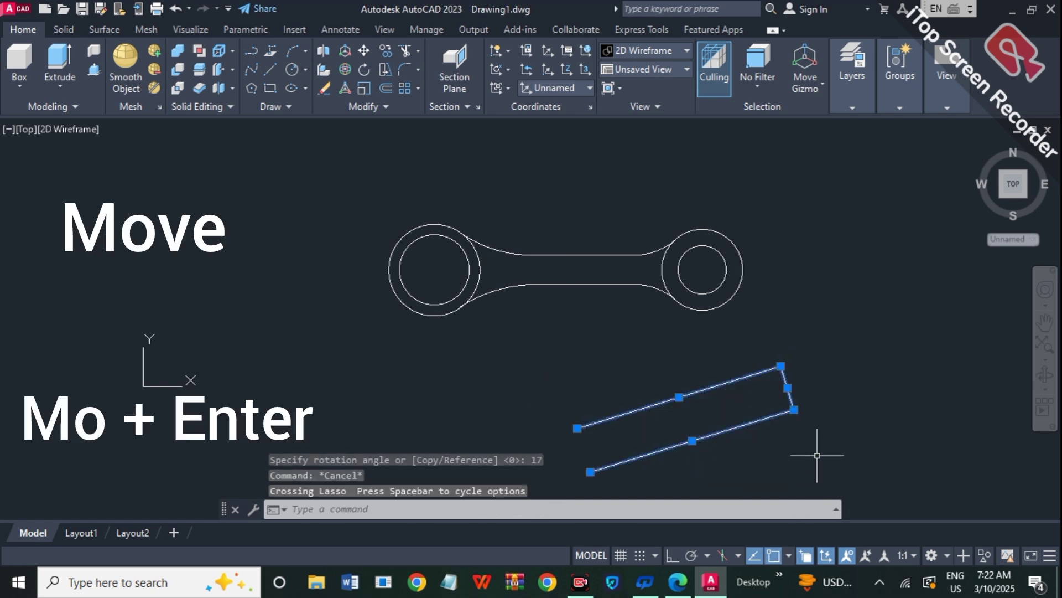
{"action": "type", "text": "M"}
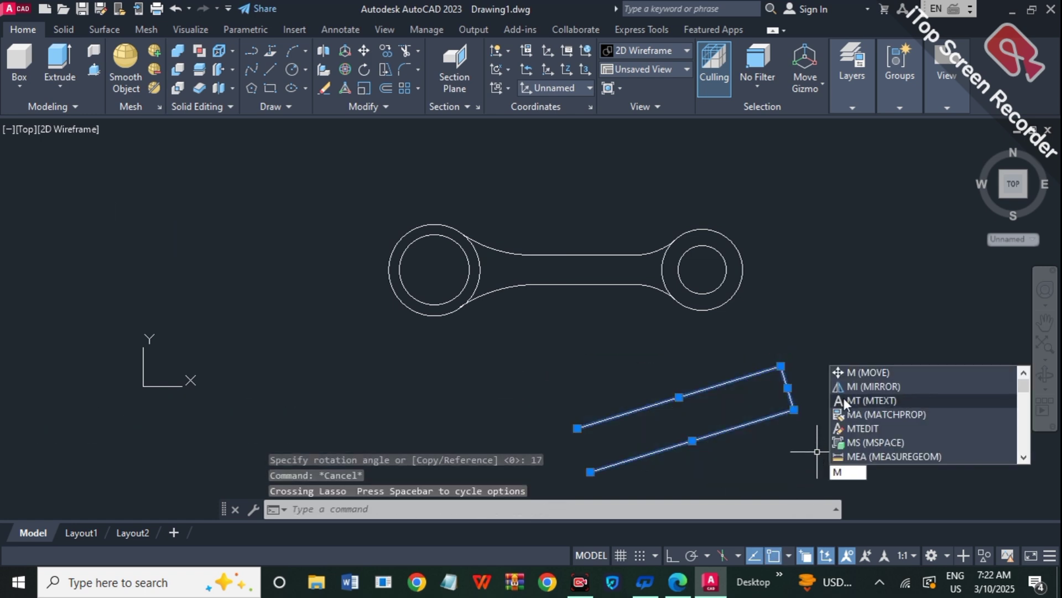
{"action": "key", "text": "Return"}
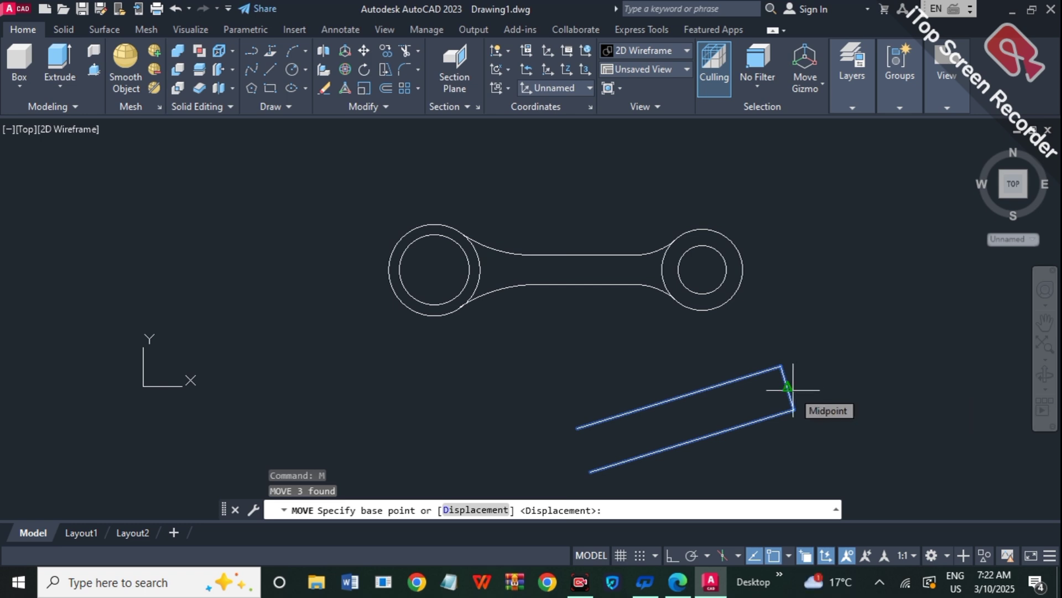
{"action": "left_click", "coordinate": [793, 389]}
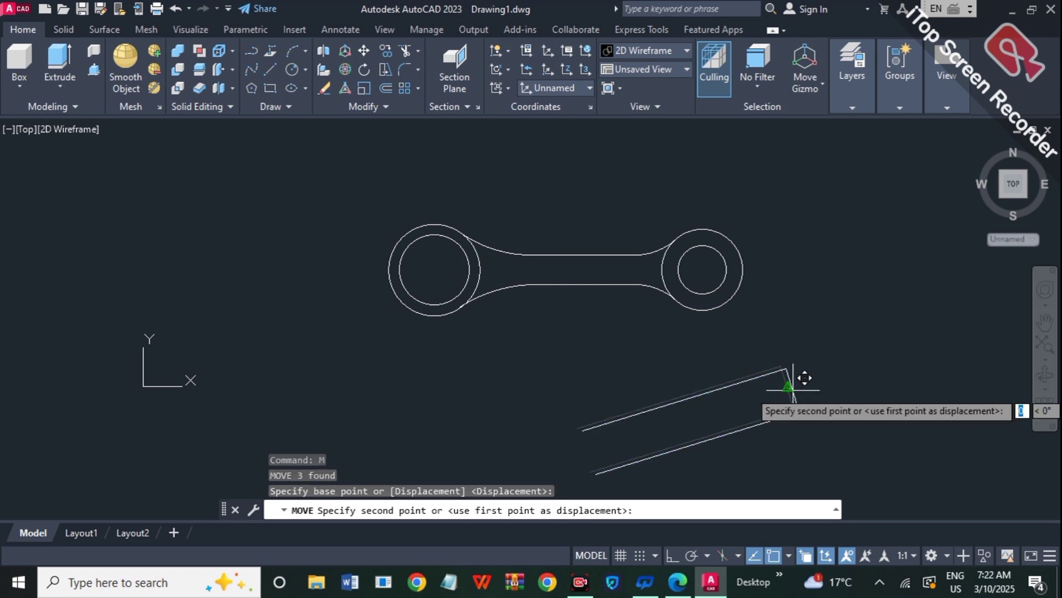
{"action": "left_click", "coordinate": [434, 269]}
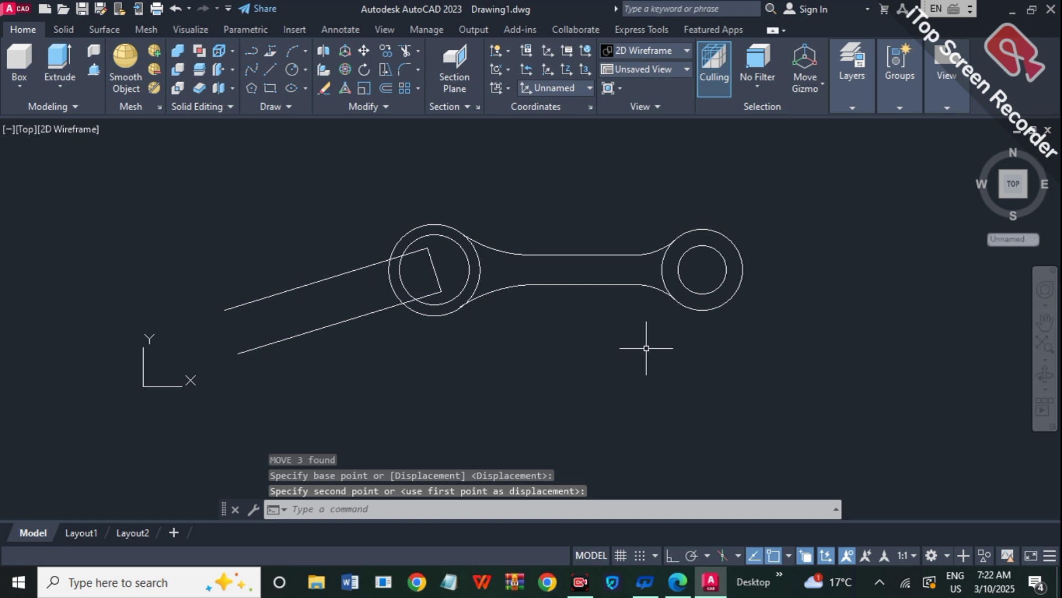
{"action": "key", "text": "Escape"}
Switch ortho mode on and draw a separate horizontal line below the smaller end of the link.
{"action": "type", "text": "L"}
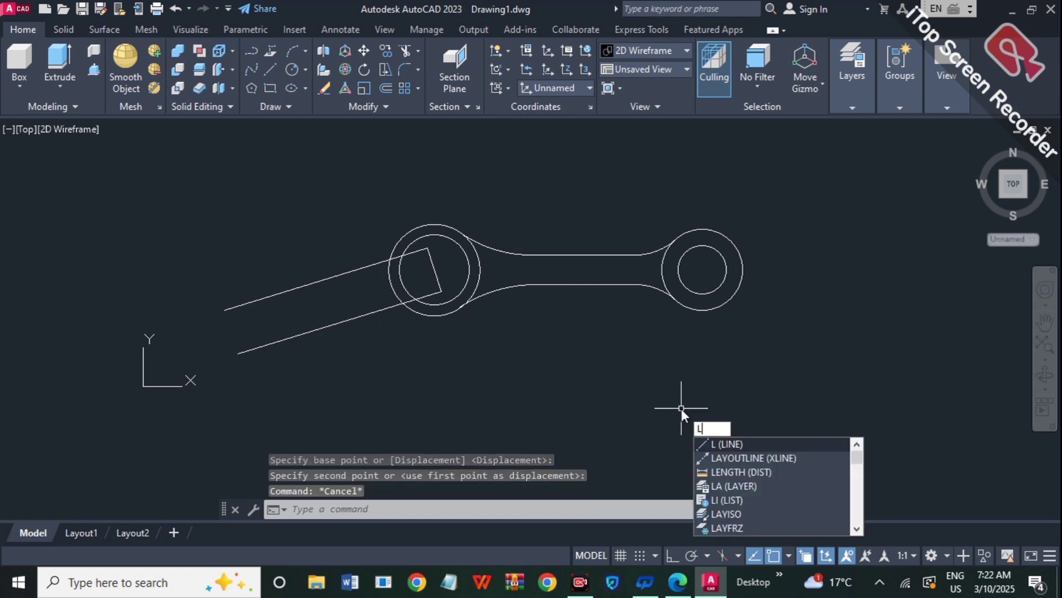
{"action": "key", "text": "Return"}
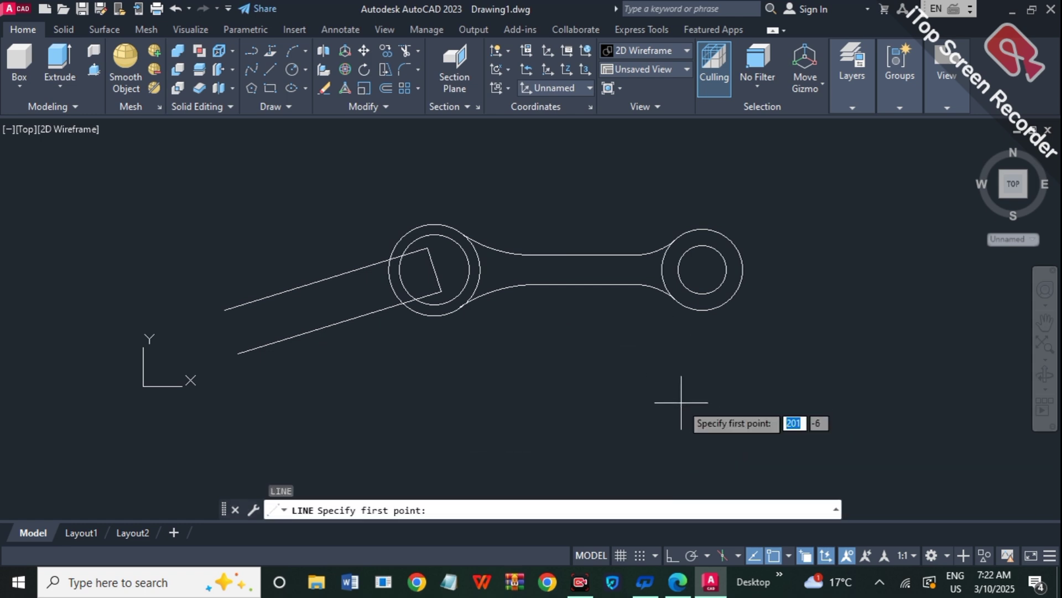
{"action": "left_click", "coordinate": [671, 555]}
{"action": "left_click", "coordinate": [677, 369]}
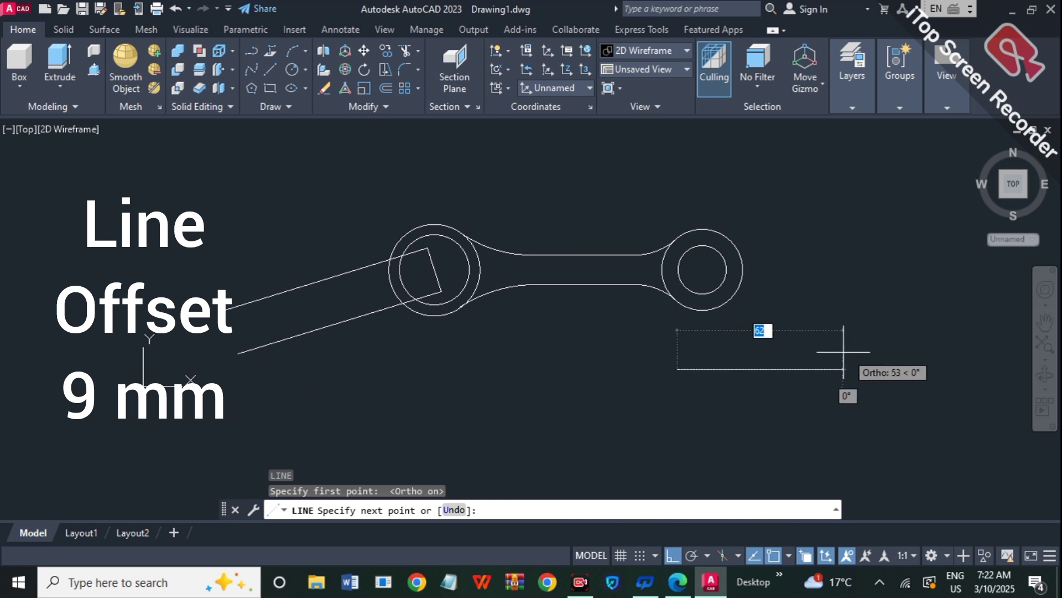
{"action": "left_click", "coordinate": [906, 349]}
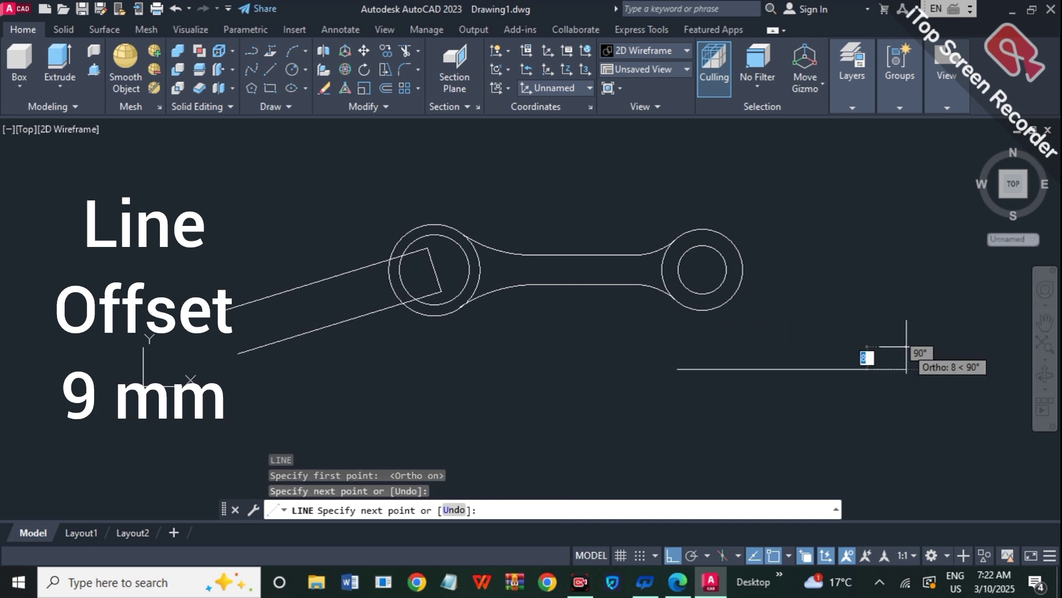
{"action": "key", "text": "Escape"}
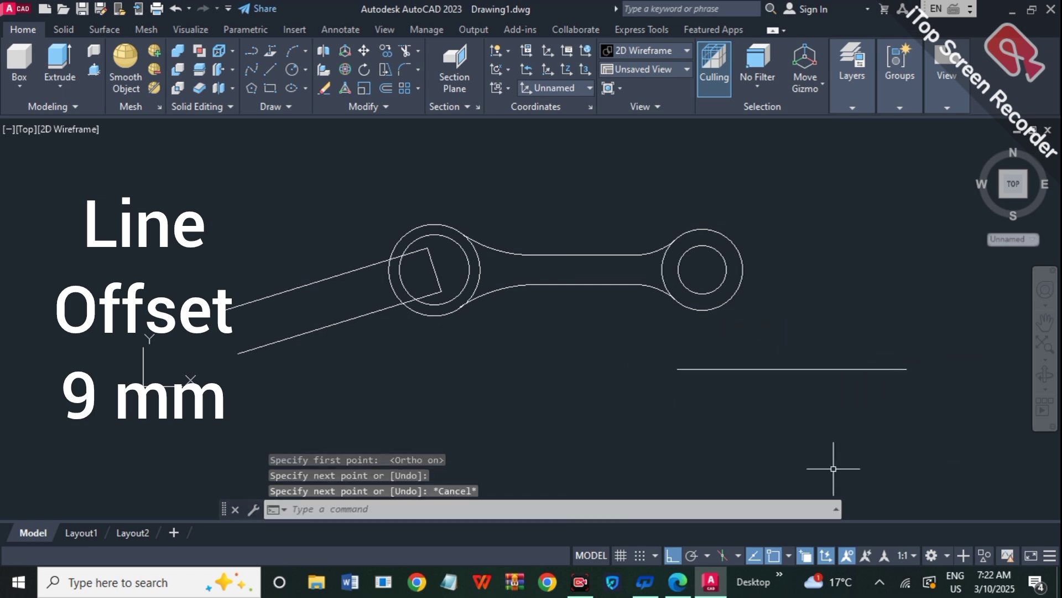
Offset the new horizontal line 13 mm downward.
{"action": "type", "text": "o"}
{"action": "key", "text": "Return"}
{"action": "key", "text": "Return"}
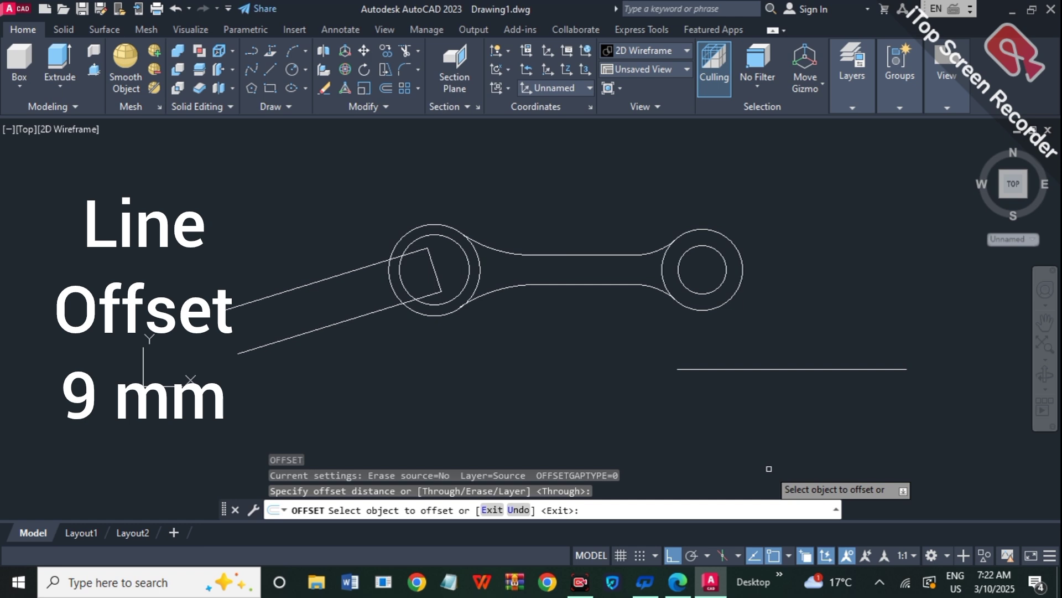
{"action": "left_click", "coordinate": [782, 368]}
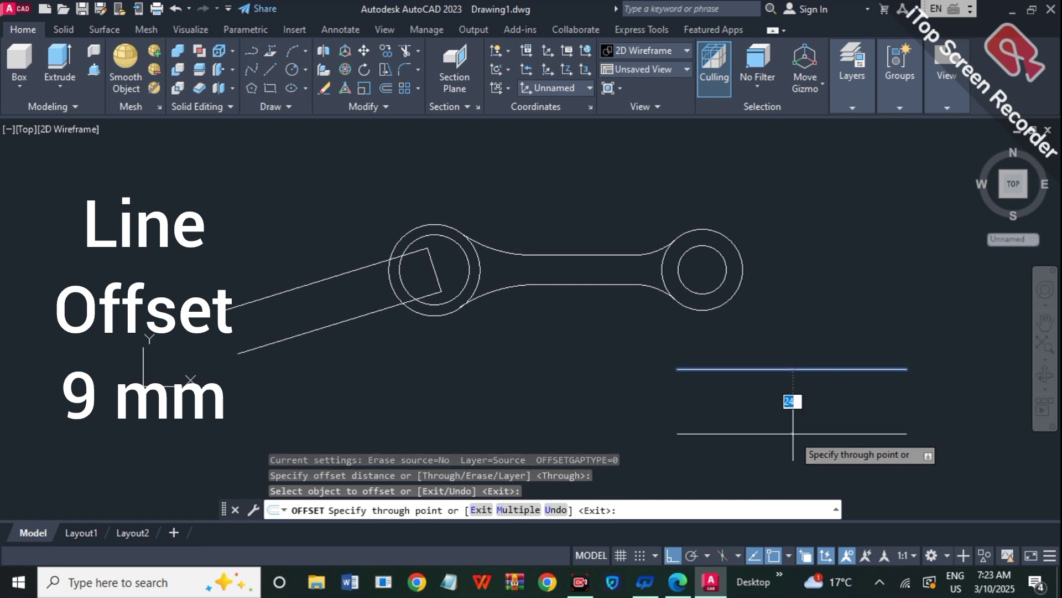
{"action": "type", "text": "13"}
{"action": "key", "text": "Return"}
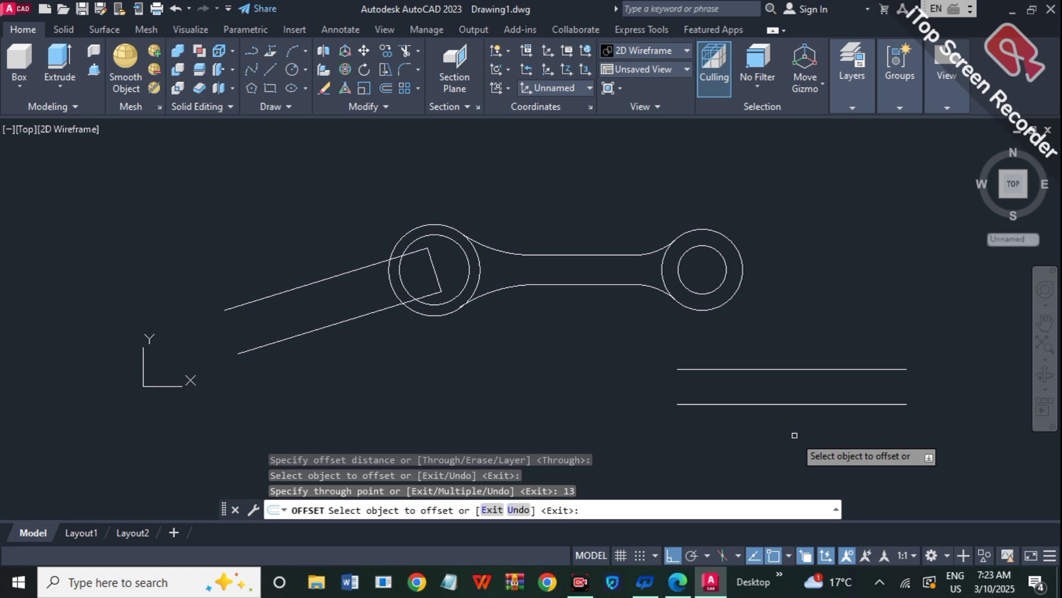
{"action": "key", "text": "Escape"}
Close the left ends of the two 13 mm spaced lines with a vertical line.
{"action": "type", "text": "l"}
{"action": "key", "text": "Return"}
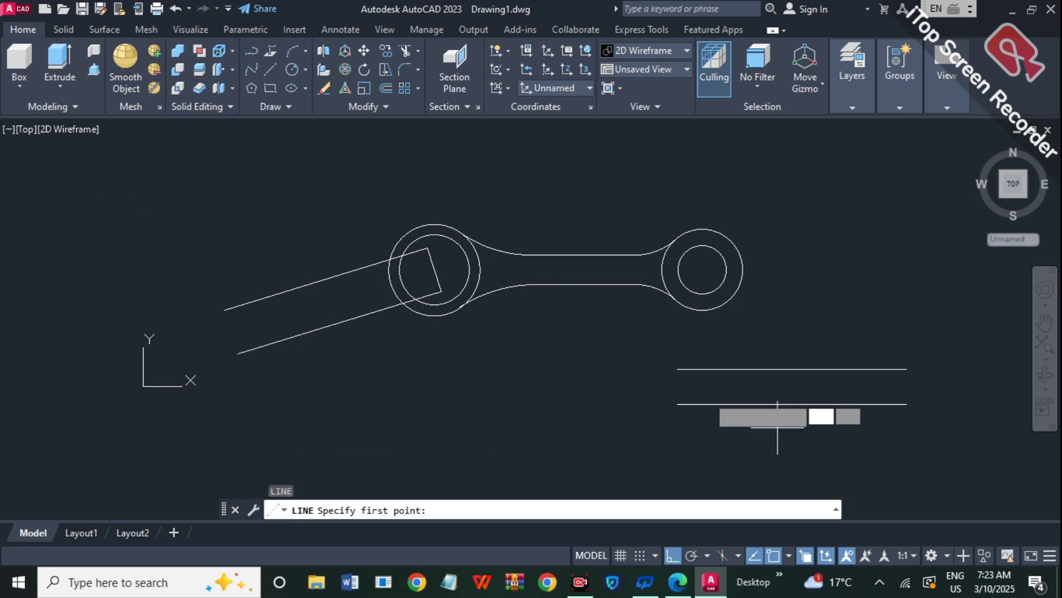
{"action": "left_click", "coordinate": [678, 368]}
{"action": "left_click", "coordinate": [677, 403]}
{"action": "key", "text": "Escape"}
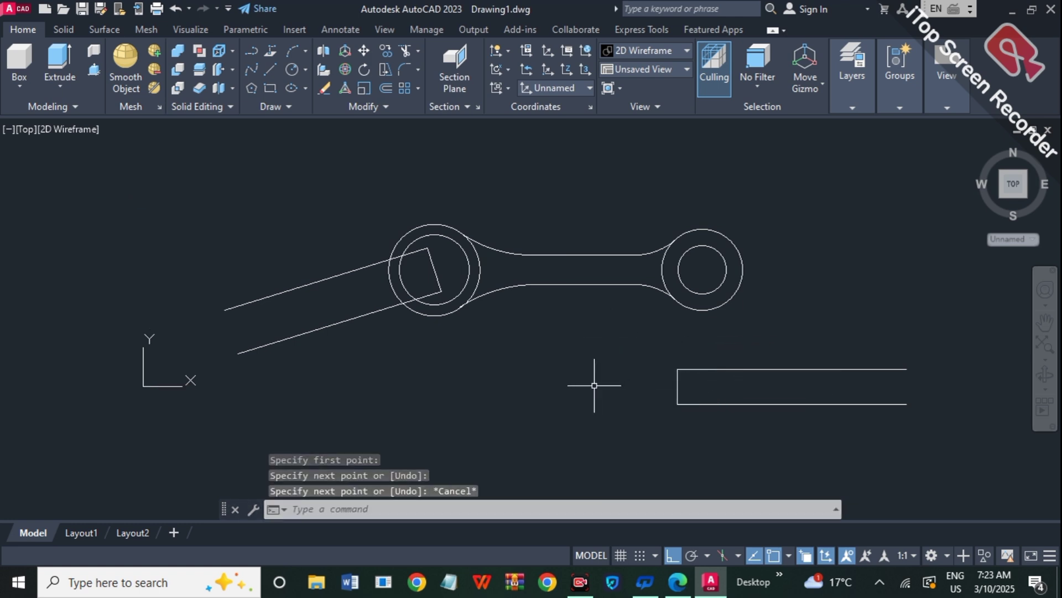
Rotate the 13 mm wide open slot by 17 degrees about its short side's midpoint, with ortho mode off.
{"action": "mouse_move", "coordinate": [595, 387]}
{"action": "left_mouse_down"}
{"action": "mouse_move", "coordinate": [827, 296]}
{"action": "mouse_move", "coordinate": [909, 412]}
{"action": "left_mouse_up"}
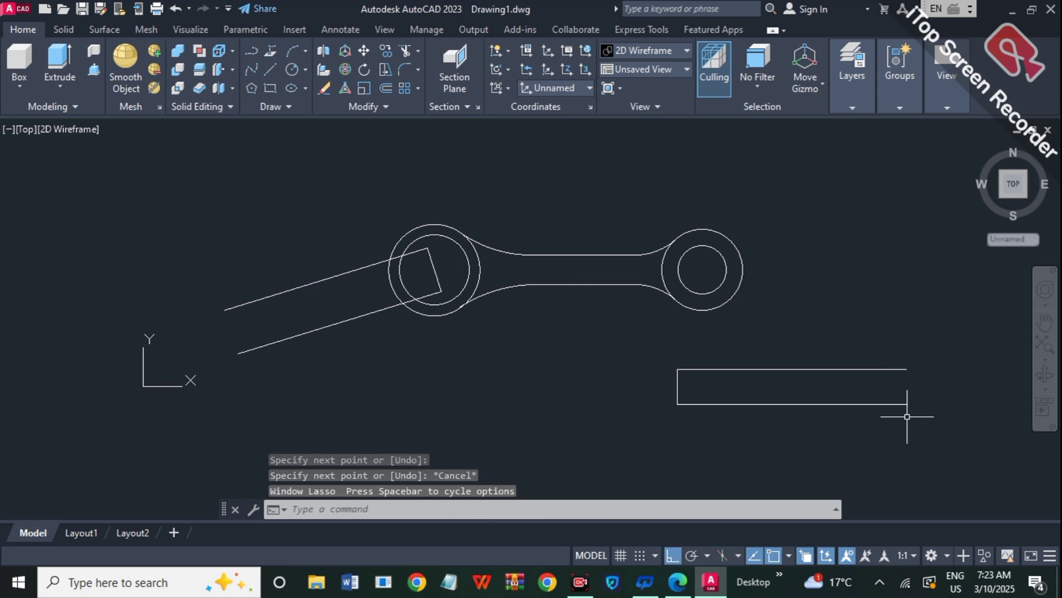
{"action": "left_click", "coordinate": [876, 331]}
{"action": "left_click_drag", "start_coordinate": [874, 332], "coordinate": [630, 348]}
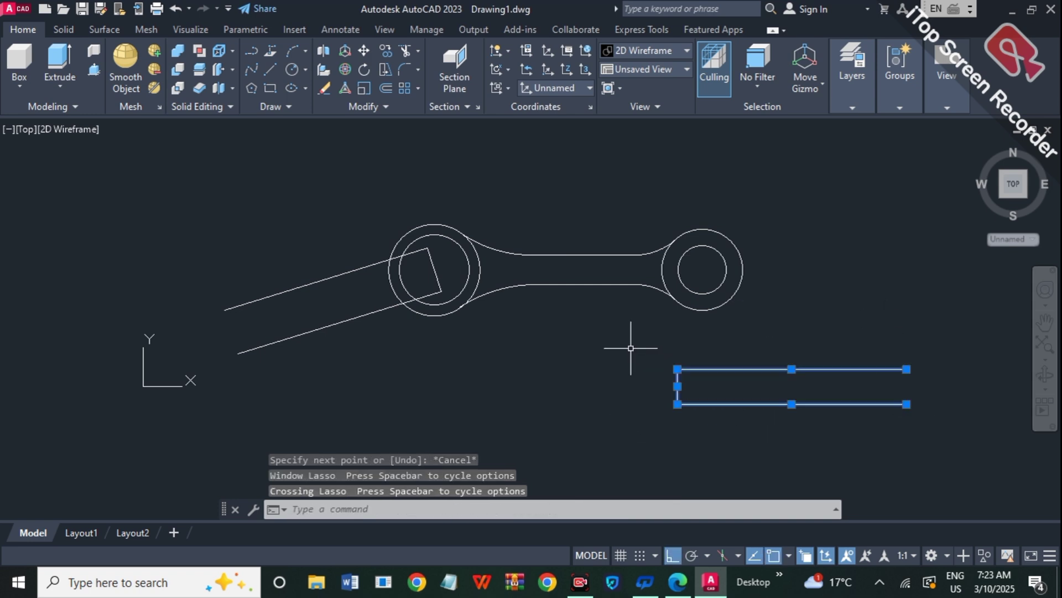
{"action": "key", "text": "Return"}
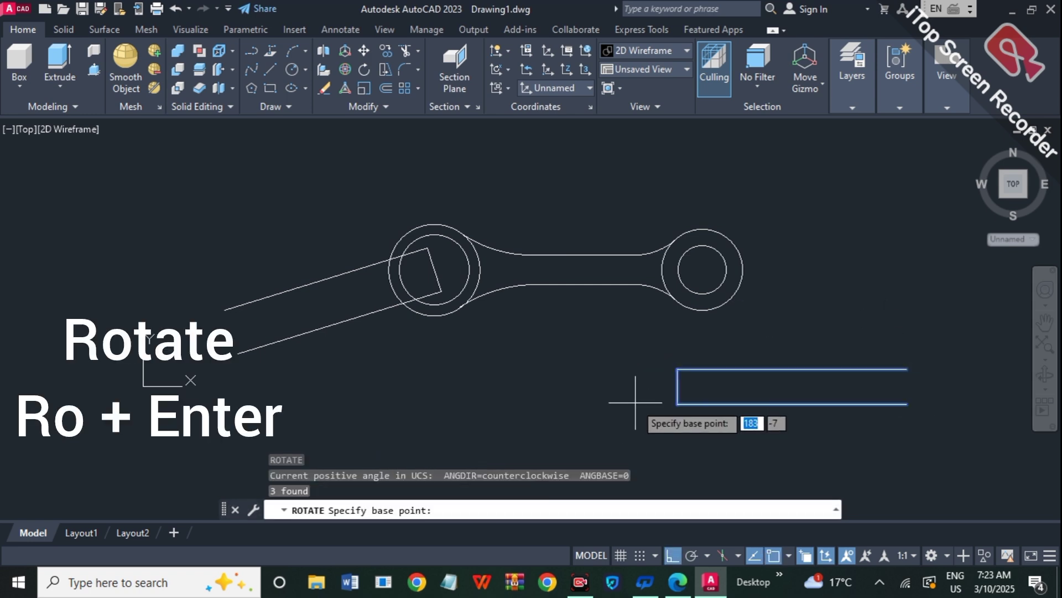
{"action": "left_click", "coordinate": [677, 386]}
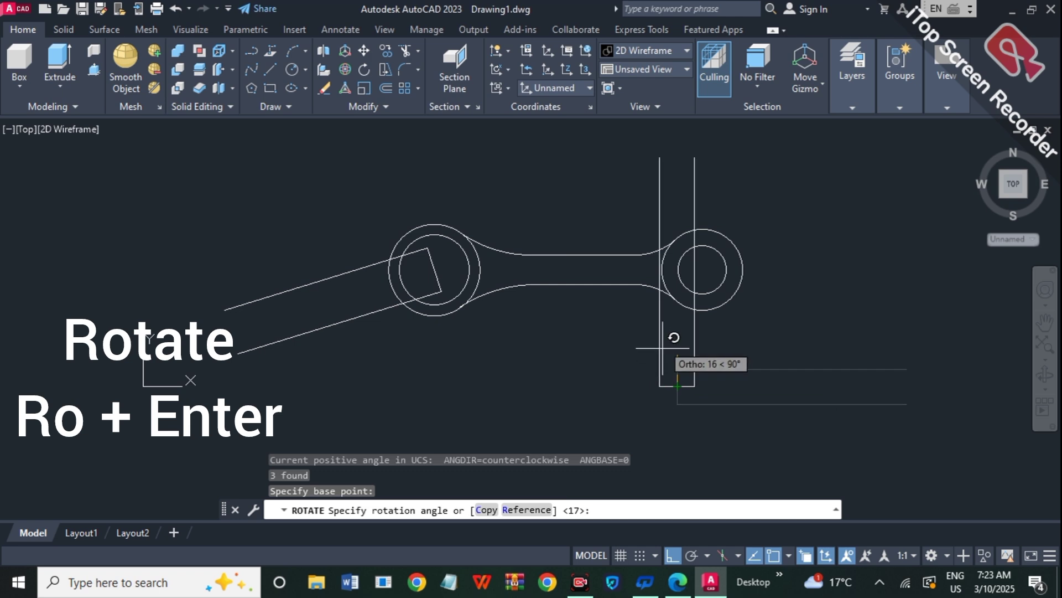
{"action": "left_click", "coordinate": [674, 552]}
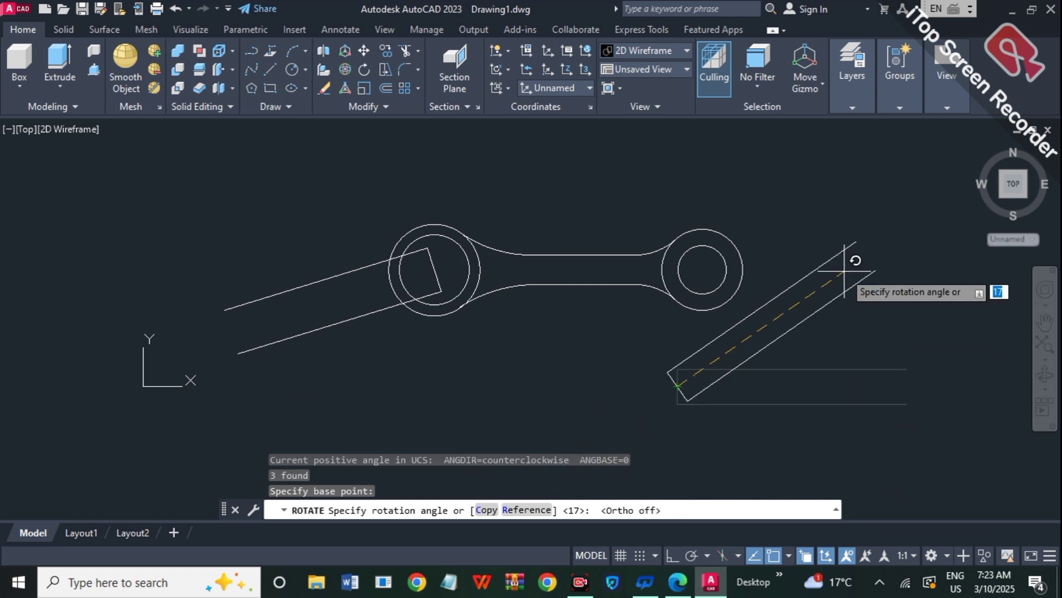
{"action": "key", "text": "Return"}
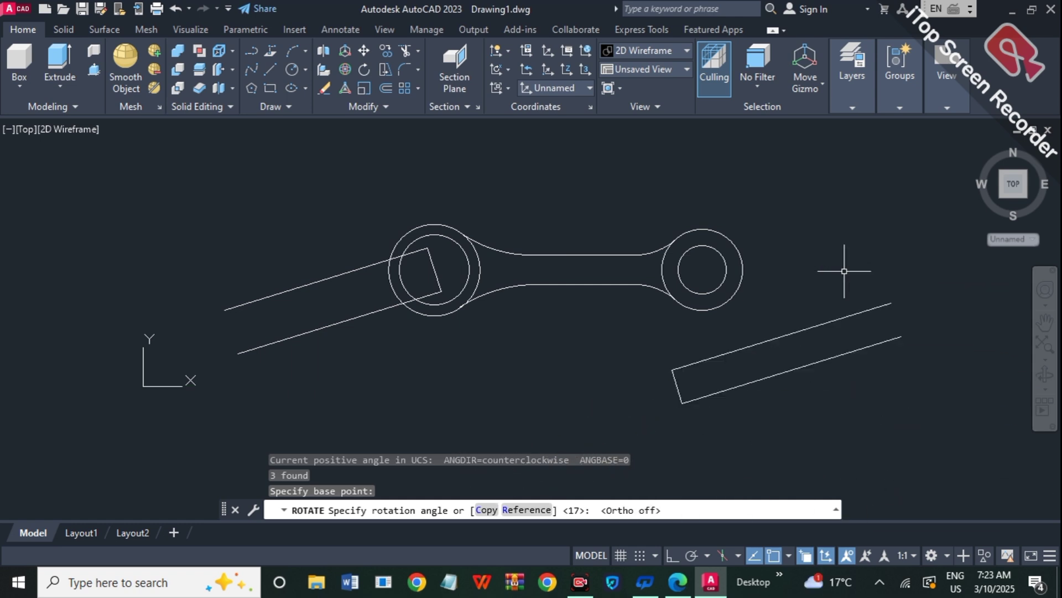
{"action": "key", "text": "Escape"}
Move the rotated 13 mm wide slot from its short side's midpoint to the centre of the smaller circle pair.
{"action": "mouse_move", "coordinate": [639, 395]}
{"action": "left_mouse_down"}
{"action": "mouse_move", "coordinate": [678, 330]}
{"action": "mouse_move", "coordinate": [679, 387]}
{"action": "mouse_move", "coordinate": [712, 316]}
{"action": "mouse_move", "coordinate": [865, 403]}
{"action": "mouse_move", "coordinate": [667, 417]}
{"action": "left_mouse_up"}
{"action": "left_click", "coordinate": [672, 422]}
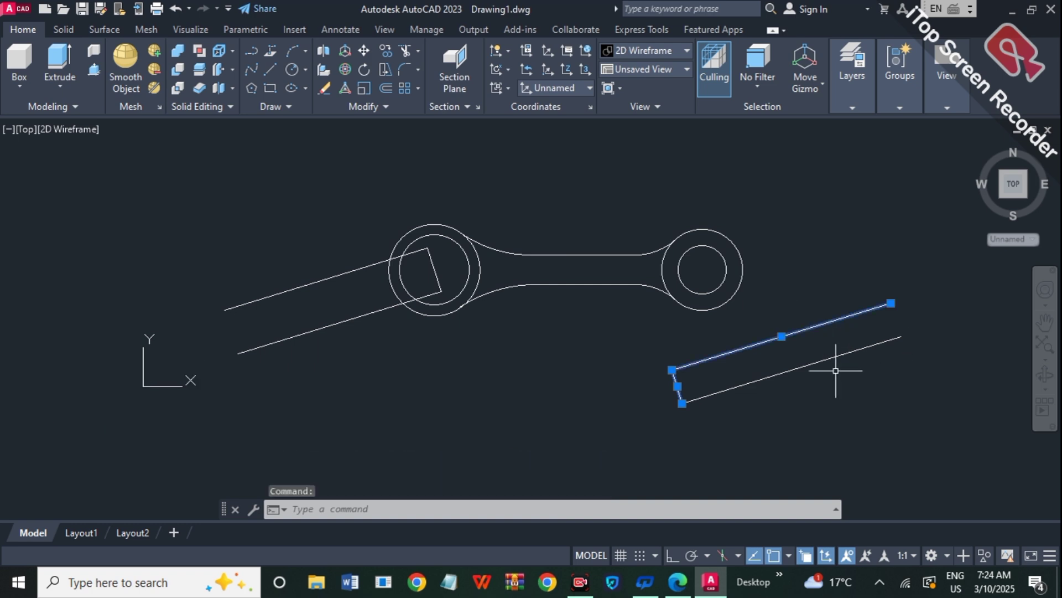
{"action": "left_click", "coordinate": [843, 353]}
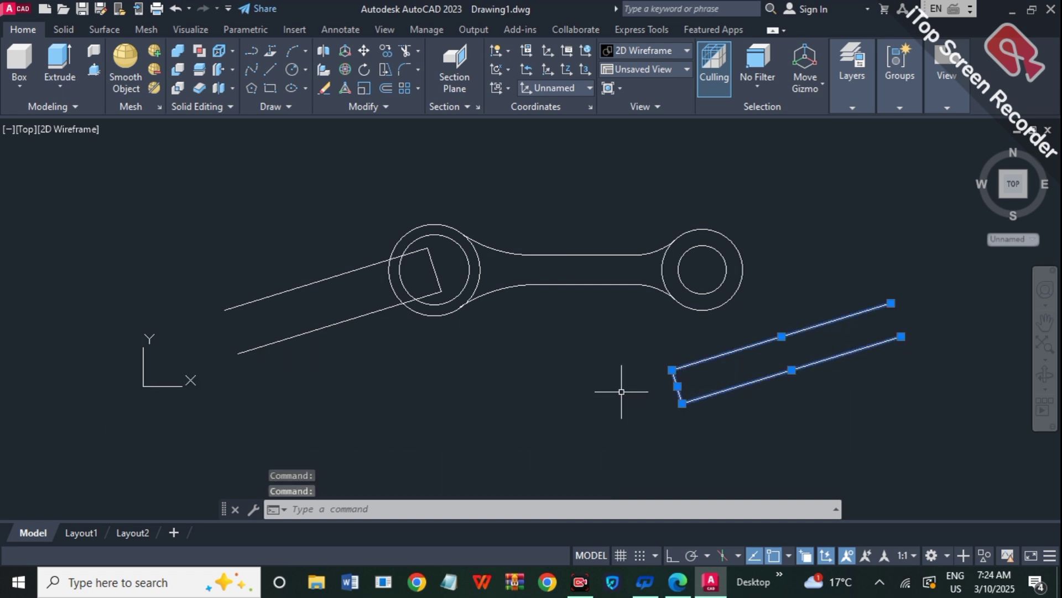
{"action": "type", "text": "m"}
{"action": "key", "text": "Return"}
{"action": "left_click", "coordinate": [678, 385]}
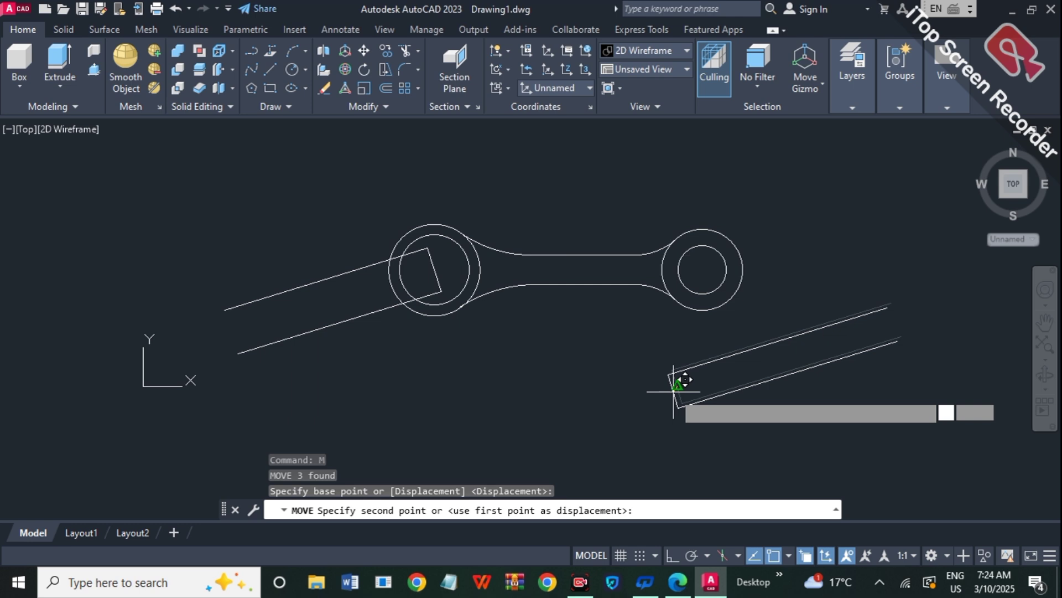
{"action": "left_click", "coordinate": [705, 271]}
{"action": "key", "text": "Escape"}
Extend both long lines of the 17 mm wide slot to the far side of the larger end's inner circle.
{"action": "scroll", "coordinate": [332, 238], "scroll_direction": "up", "scroll_amount": 2}
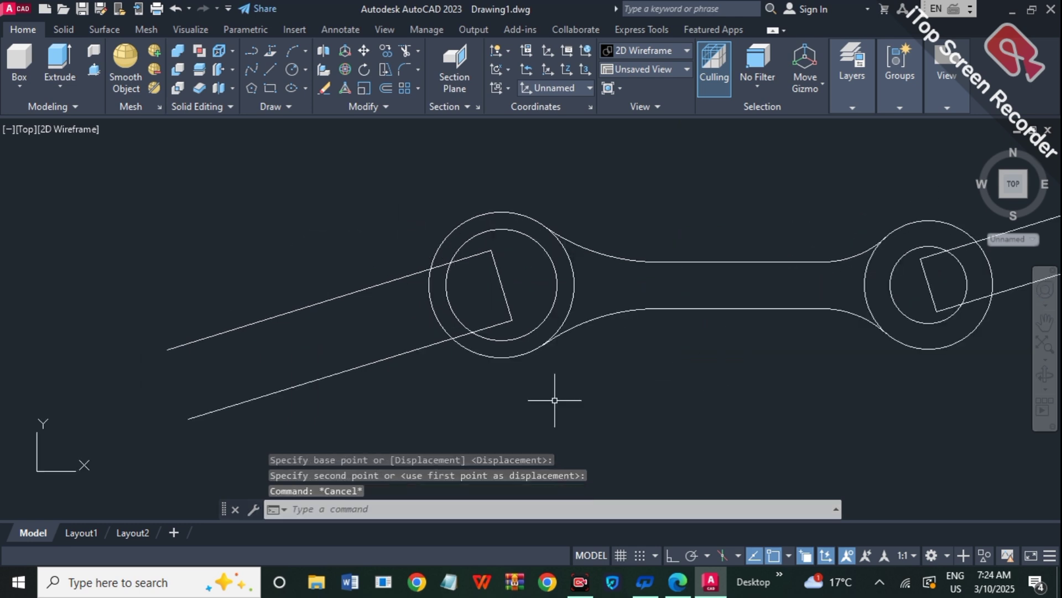
{"action": "type", "text": "ex"}
{"action": "key", "text": "Return"}
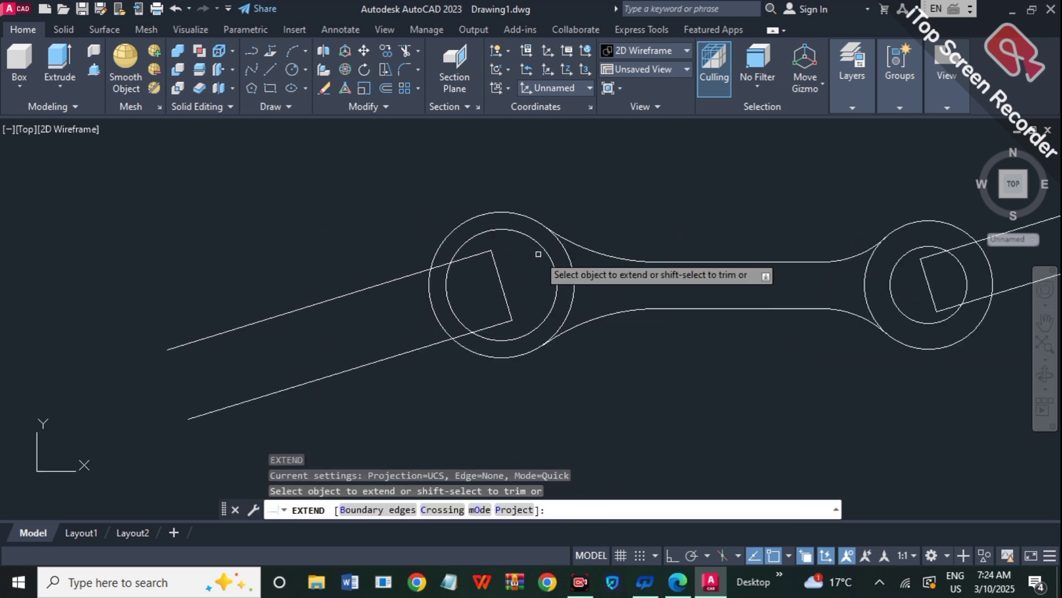
{"action": "left_click", "coordinate": [476, 251]}
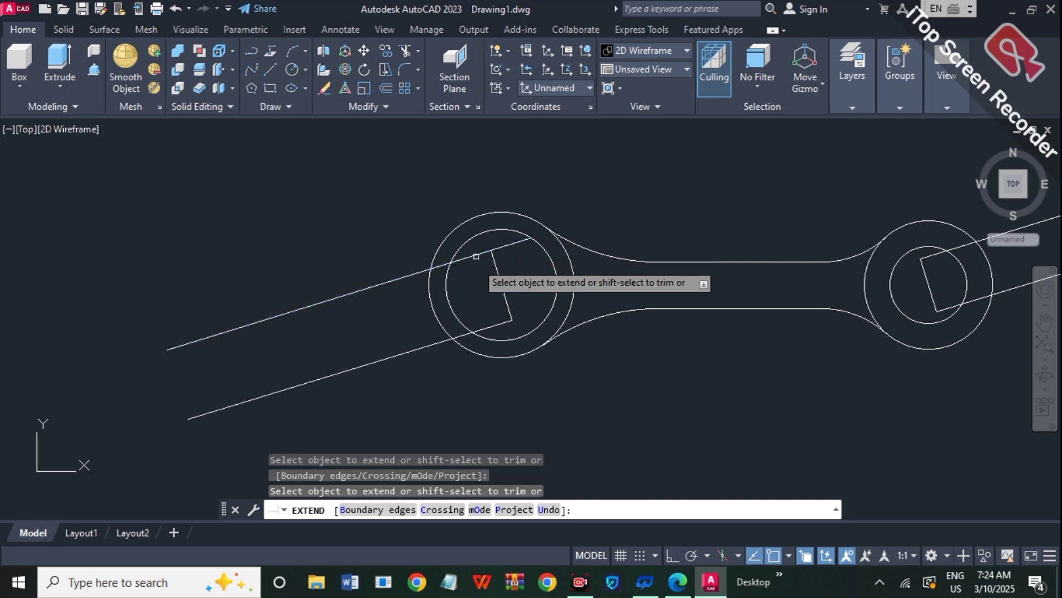
{"action": "left_click", "coordinate": [502, 320]}
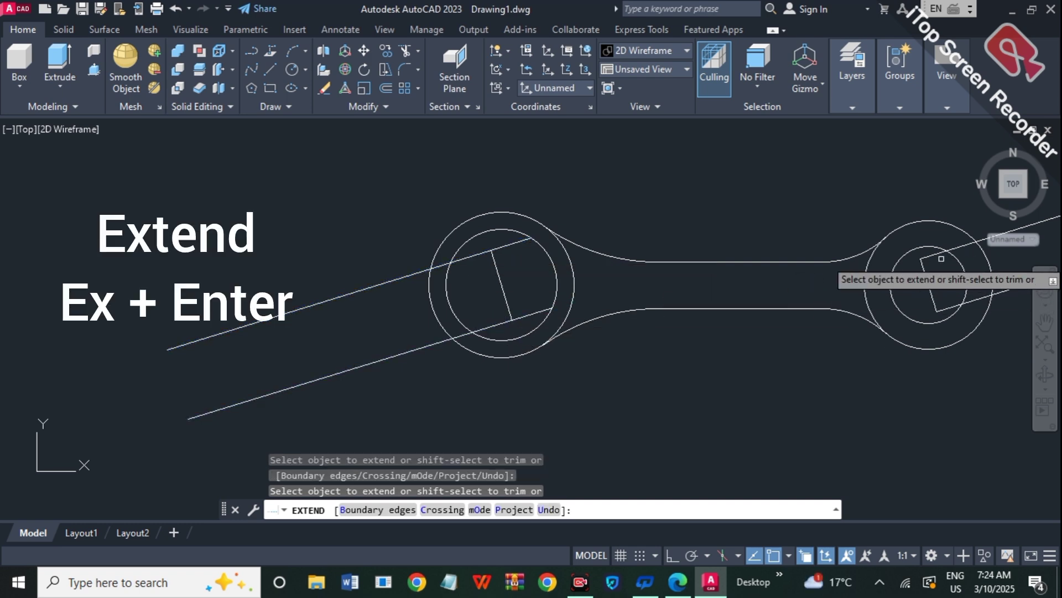
{"action": "key", "text": "Return"}
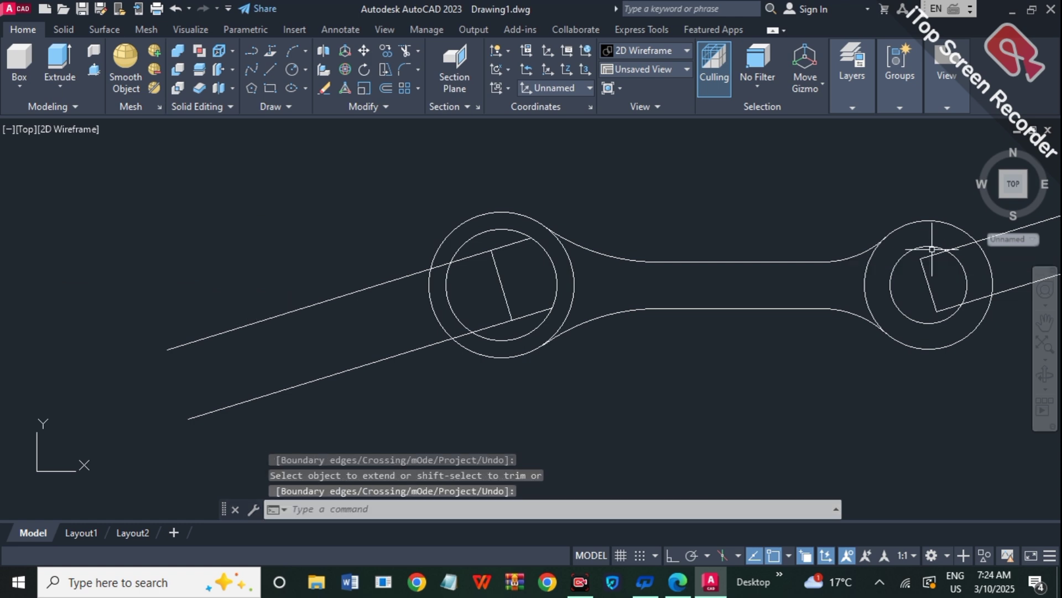
Extend both long lines of the 13 mm wide slot to the far side of the smaller end's inner circle.
{"action": "type", "text": "ex"}
{"action": "key", "text": "Return"}
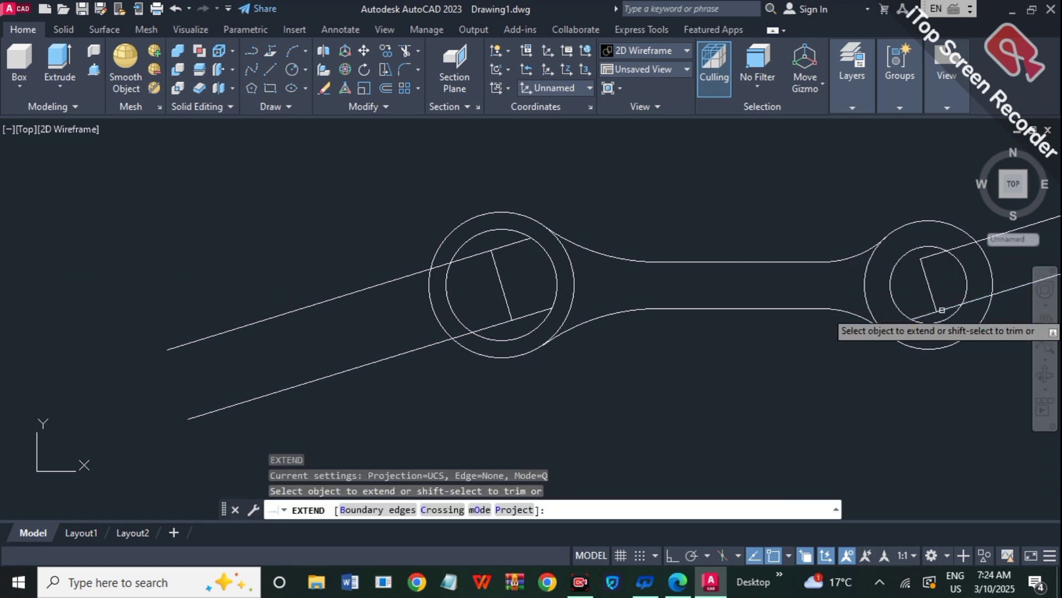
{"action": "left_click", "coordinate": [941, 310]}
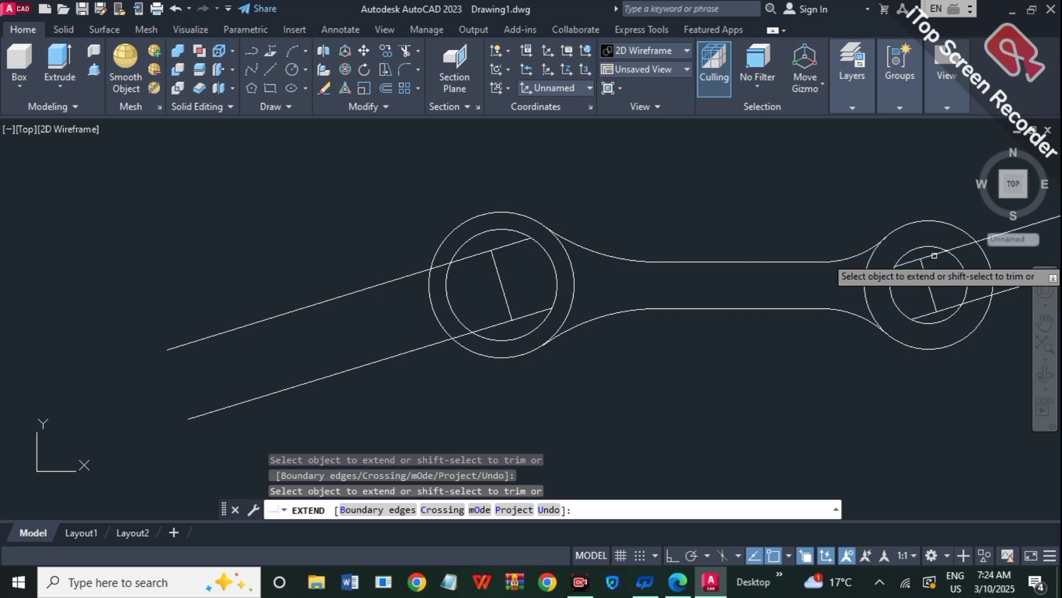
Undo the last trim and the preceding zoom changes.
{"action": "key", "text": "ctrl+z"}
{"action": "key", "text": "ctrl+z"}
{"action": "key", "text": "Escape"}
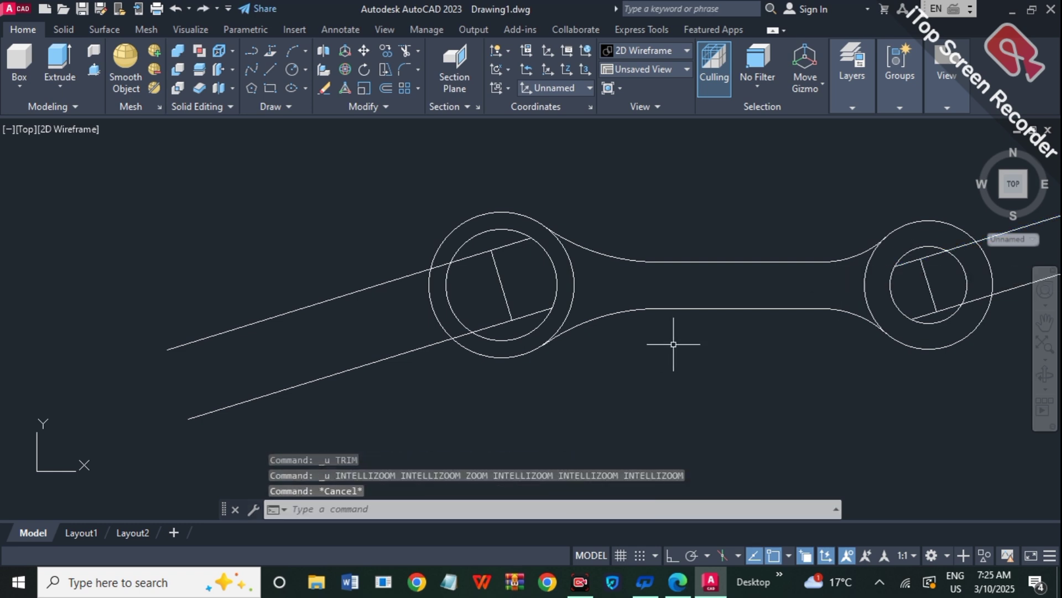
Move the larger end's inner circle from the lower slot line's inner endpoint to the lower end of the 17 mm slot's short side.
{"action": "type", "text": "m"}
{"action": "key", "text": "Return"}
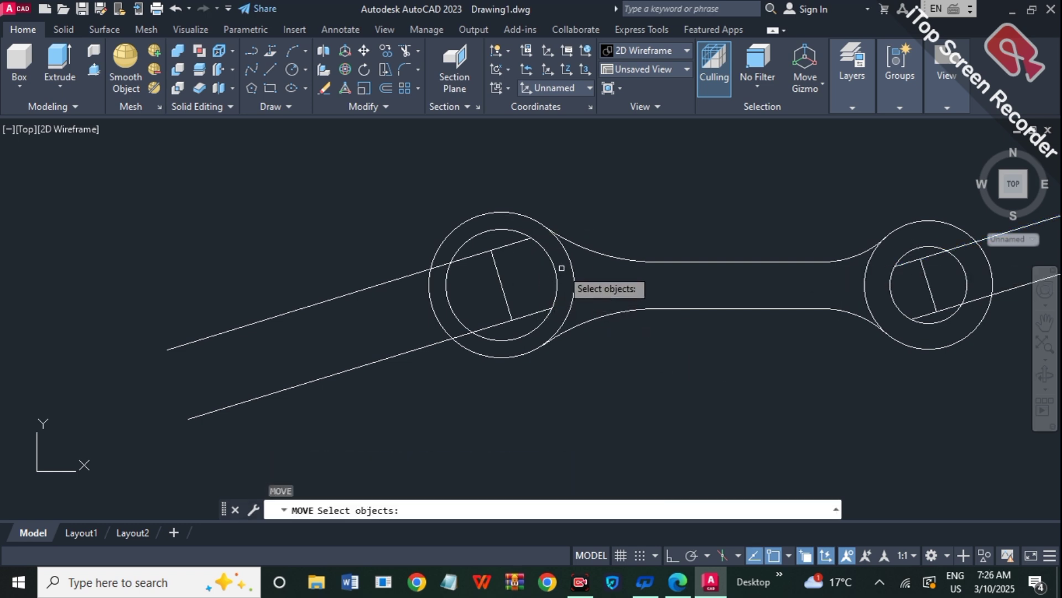
{"action": "left_click", "coordinate": [555, 278]}
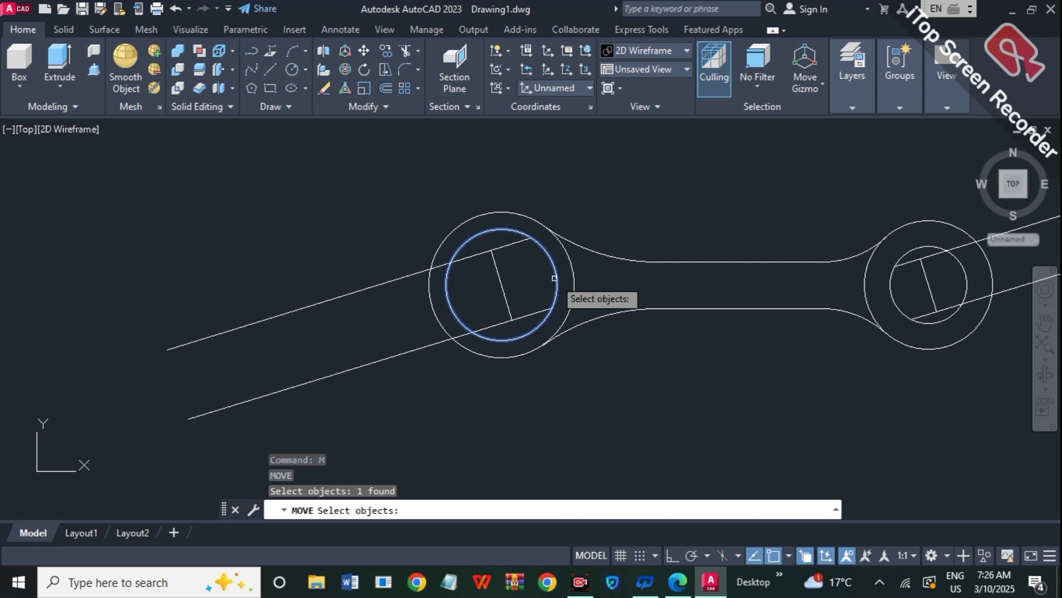
{"action": "key", "text": "Return"}
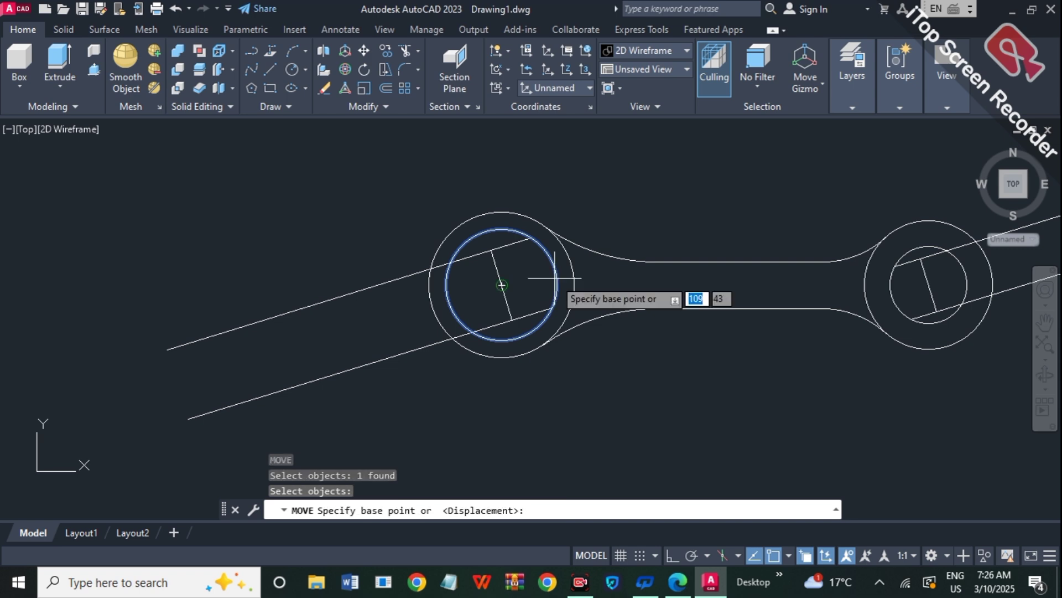
{"action": "left_click", "coordinate": [552, 308]}
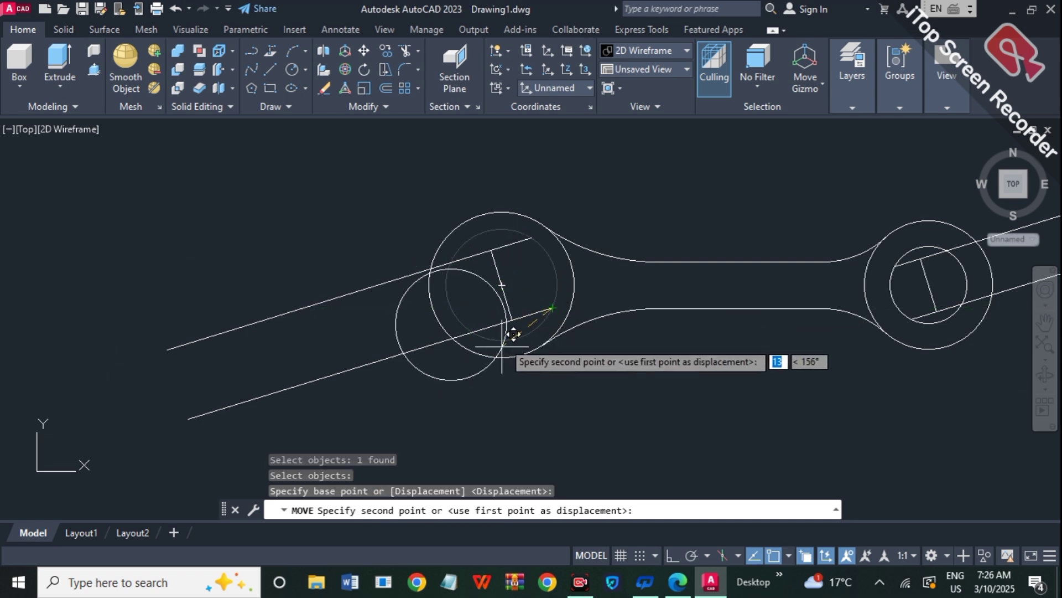
{"action": "left_click", "coordinate": [509, 323]}
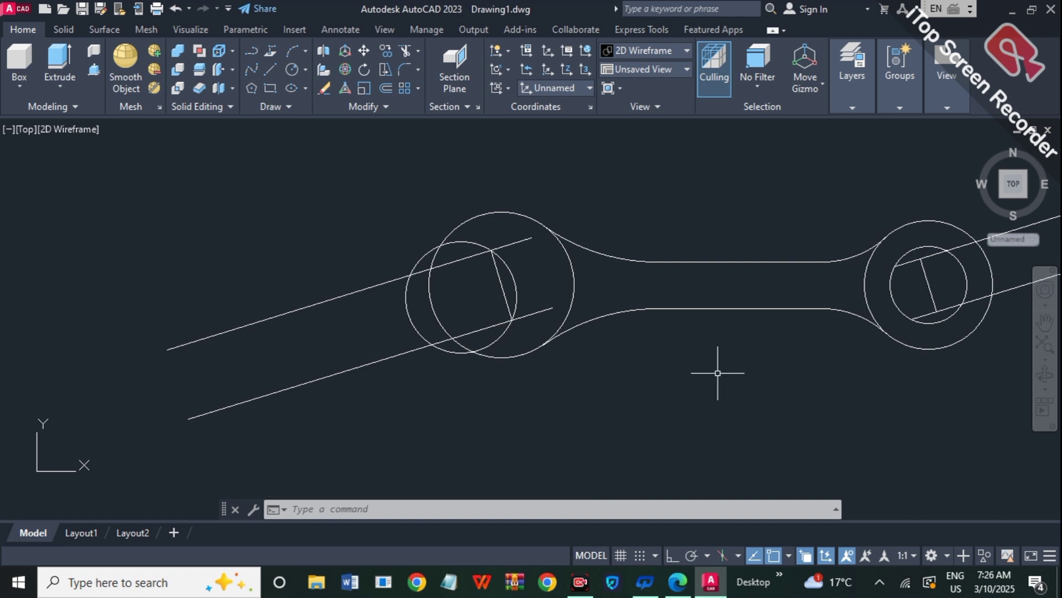
Move the smaller end's inner circle from the lower slot line's inner endpoint to the lower end of the 13 mm slot's short side.
{"action": "scroll", "coordinate": [948, 297], "scroll_direction": "up", "scroll_amount": 2}
{"action": "key", "text": "Escape"}
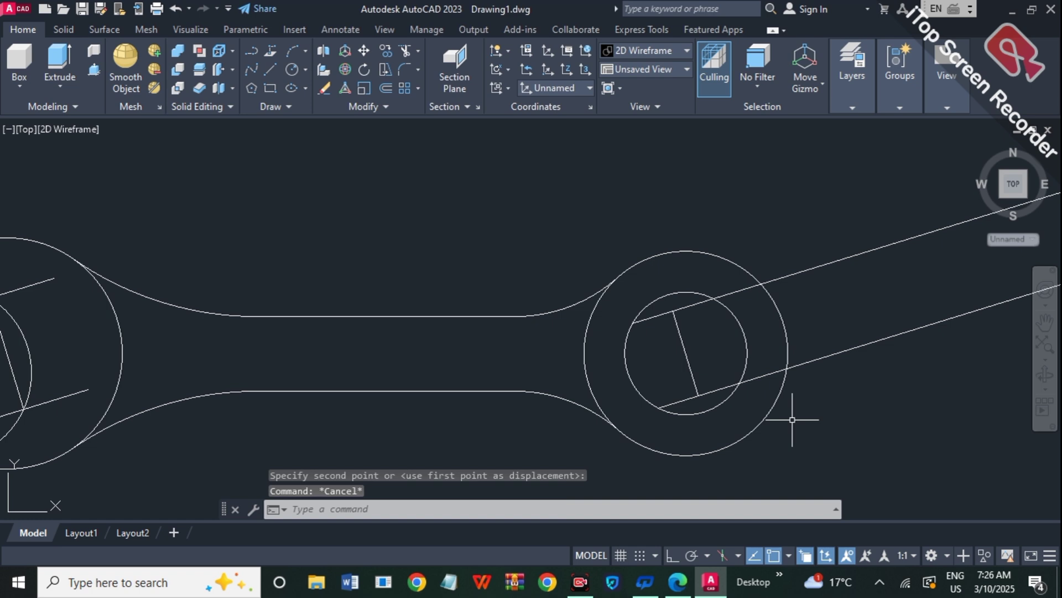
{"action": "left_click", "coordinate": [744, 335]}
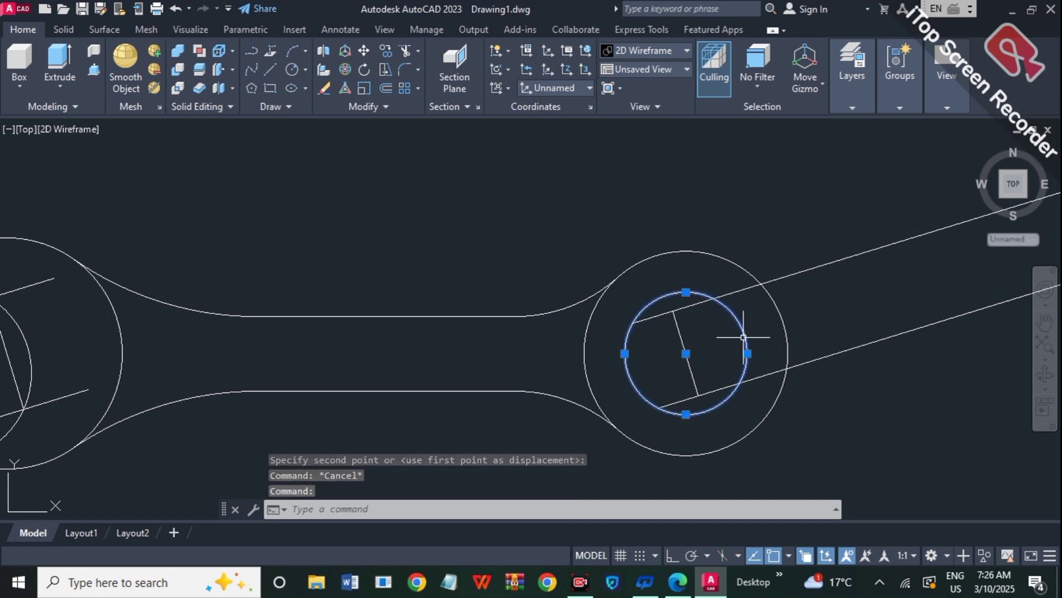
{"action": "type", "text": "m"}
{"action": "key", "text": "Return"}
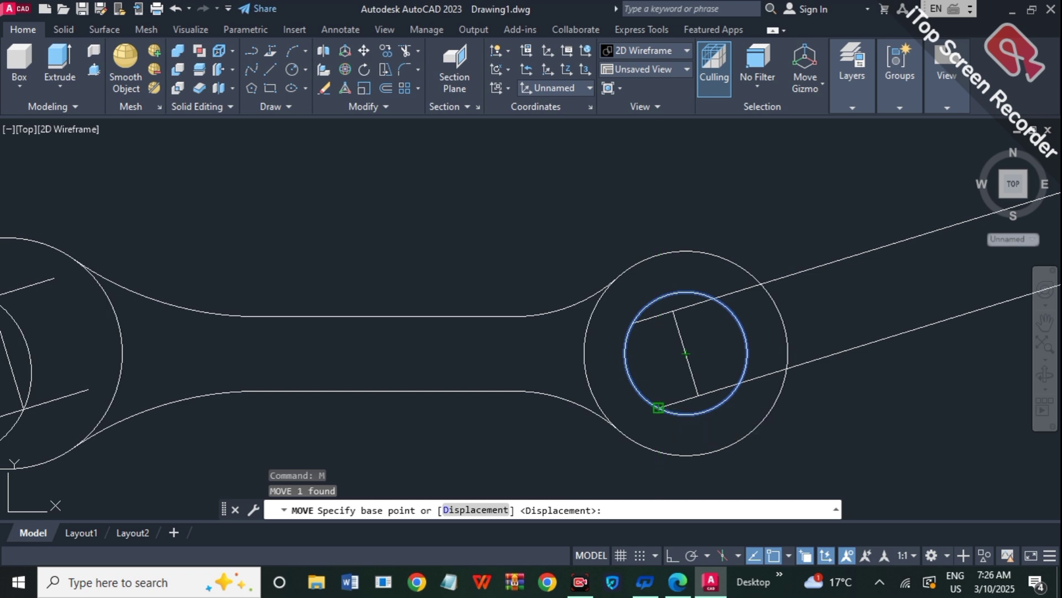
{"action": "left_click", "coordinate": [658, 408]}
{"action": "key", "text": "Escape"}
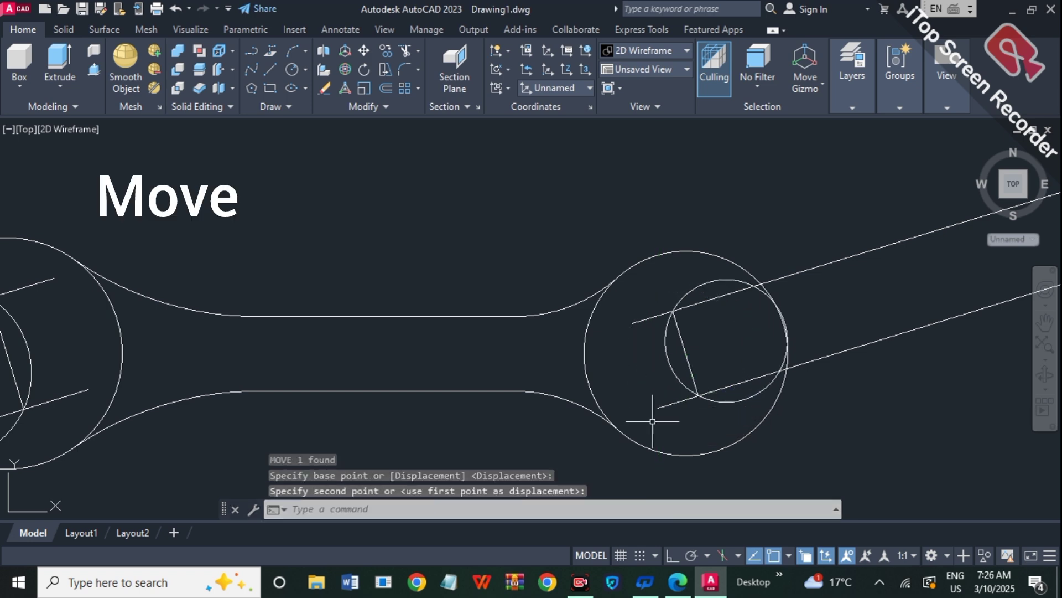
Trim both long lines of the 13 mm slot where they extend beyond the smaller end's outer circle.
{"action": "scroll", "coordinate": [614, 350], "scroll_direction": "down", "scroll_amount": 3}
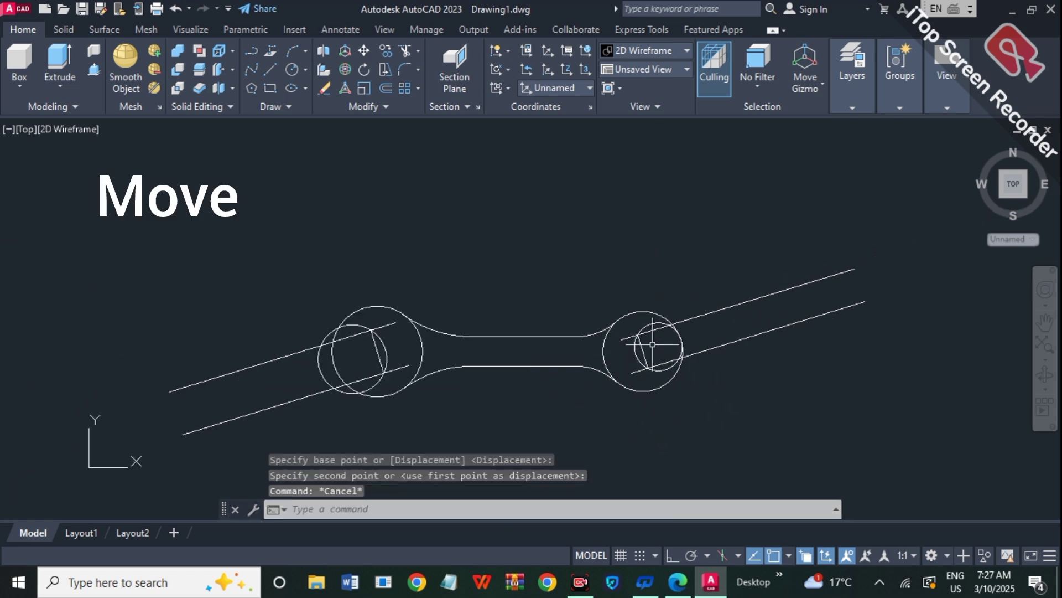
{"action": "type", "text": "tr"}
{"action": "key", "text": "Return"}
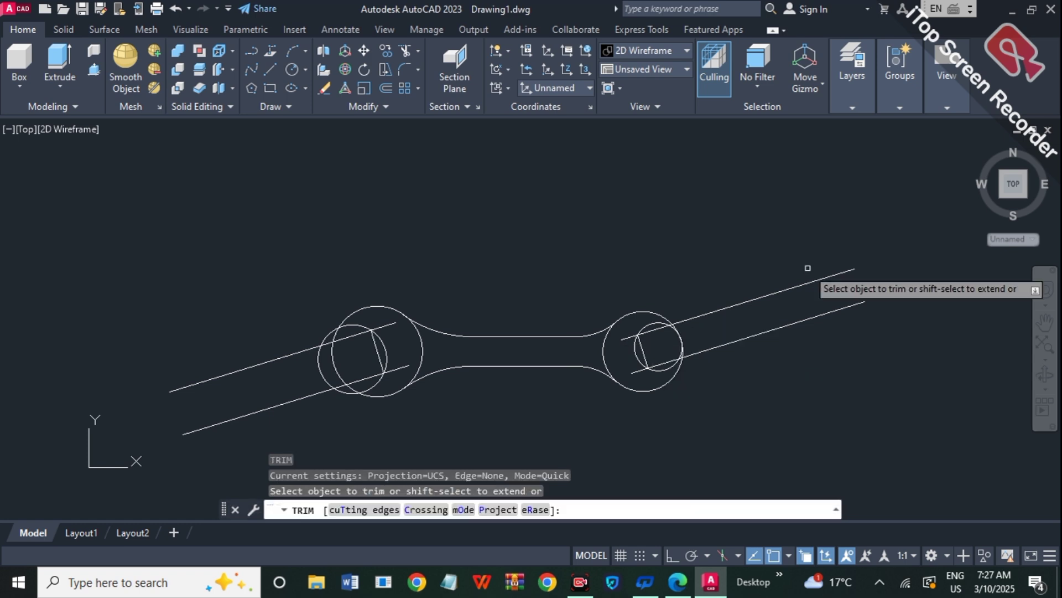
{"action": "scroll", "coordinate": [776, 291], "scroll_direction": "up", "scroll_amount": 2}
{"action": "left_click", "coordinate": [731, 306]}
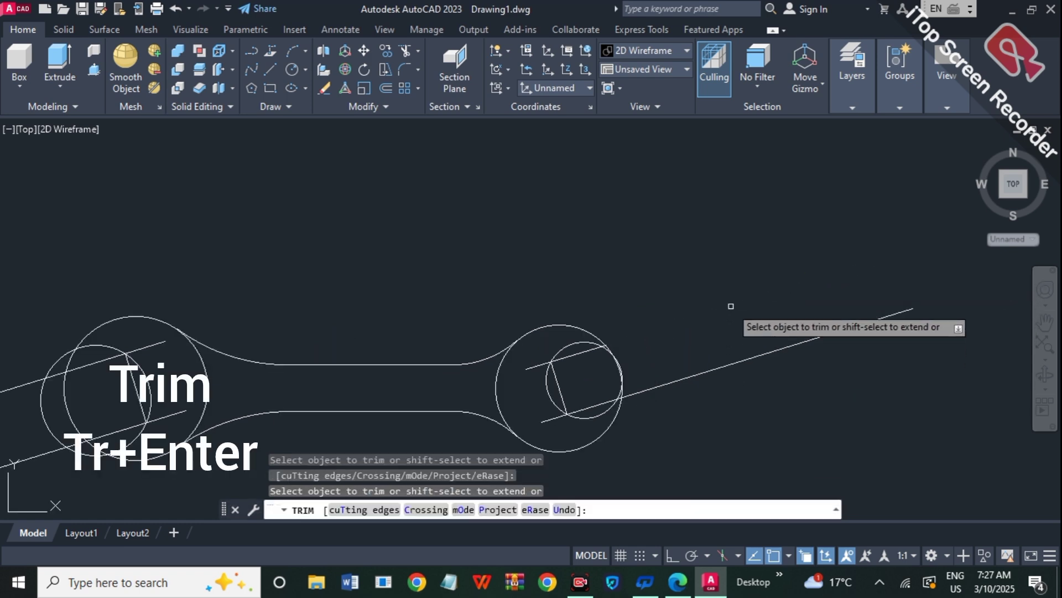
{"action": "left_click", "coordinate": [735, 361]}
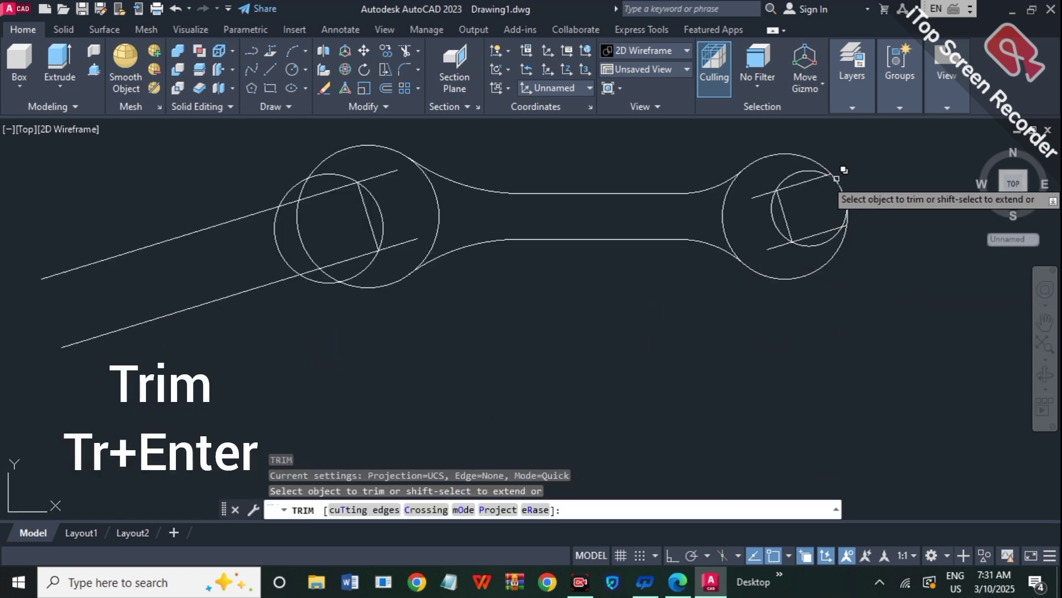
Trim the 13 mm slot's line stubs behind its short side and the outer circle's arc across the slot mouth.
{"action": "scroll", "coordinate": [842, 178], "scroll_direction": "up", "scroll_amount": 2}
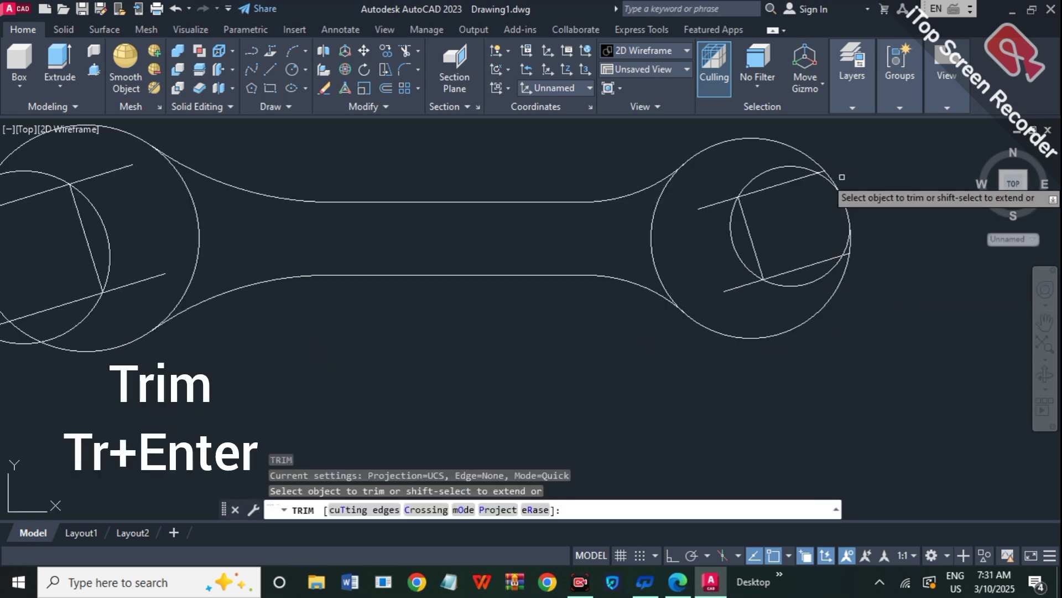
{"action": "scroll", "coordinate": [843, 177], "scroll_direction": "up", "scroll_amount": 2}
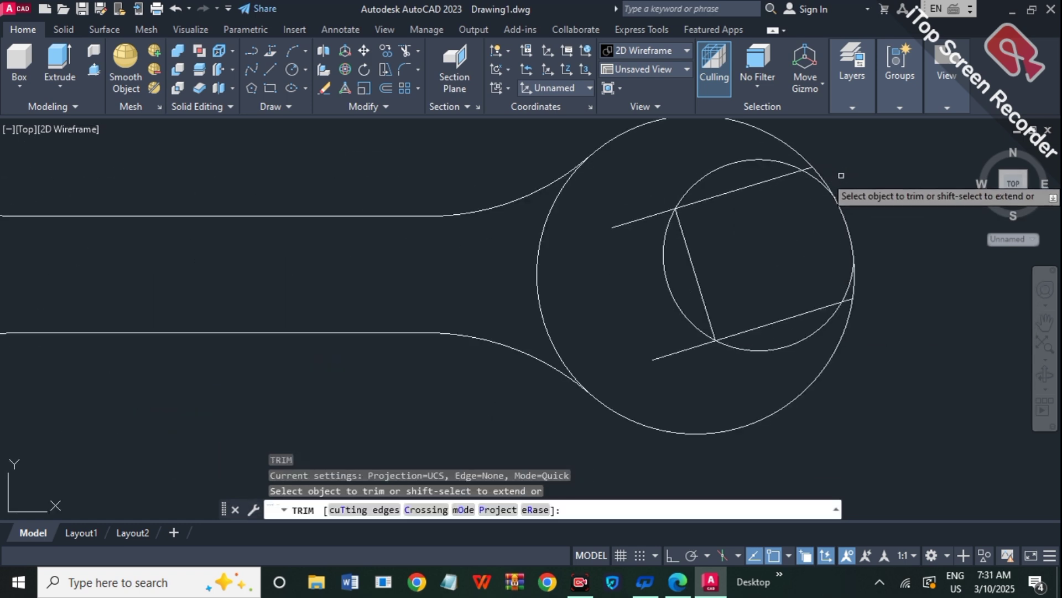
{"action": "left_click", "coordinate": [623, 223]}
{"action": "left_click", "coordinate": [683, 350]}
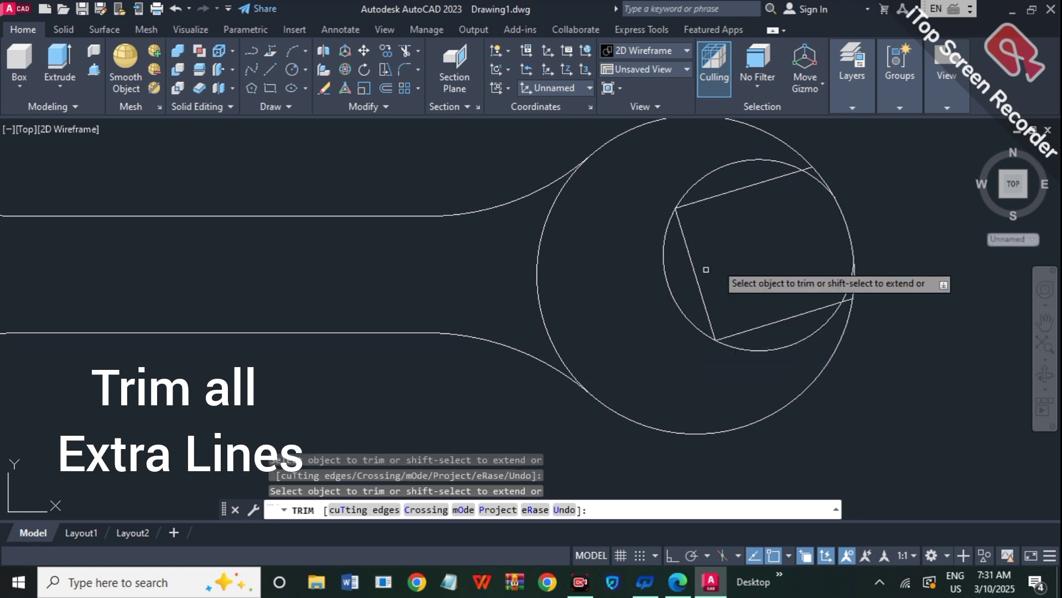
{"action": "left_click", "coordinate": [859, 211]}
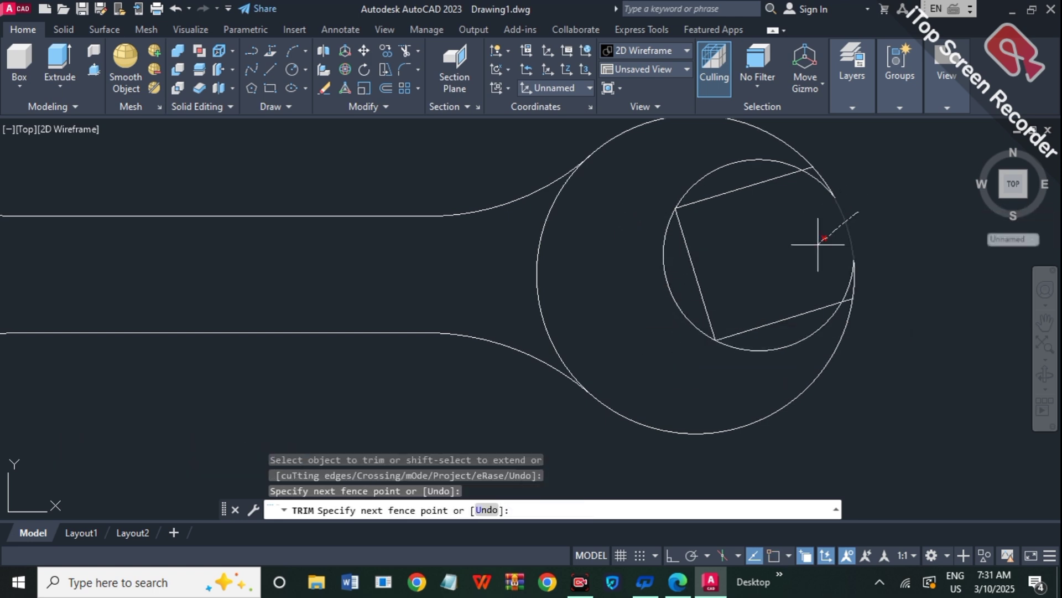
{"action": "key", "text": "Return"}
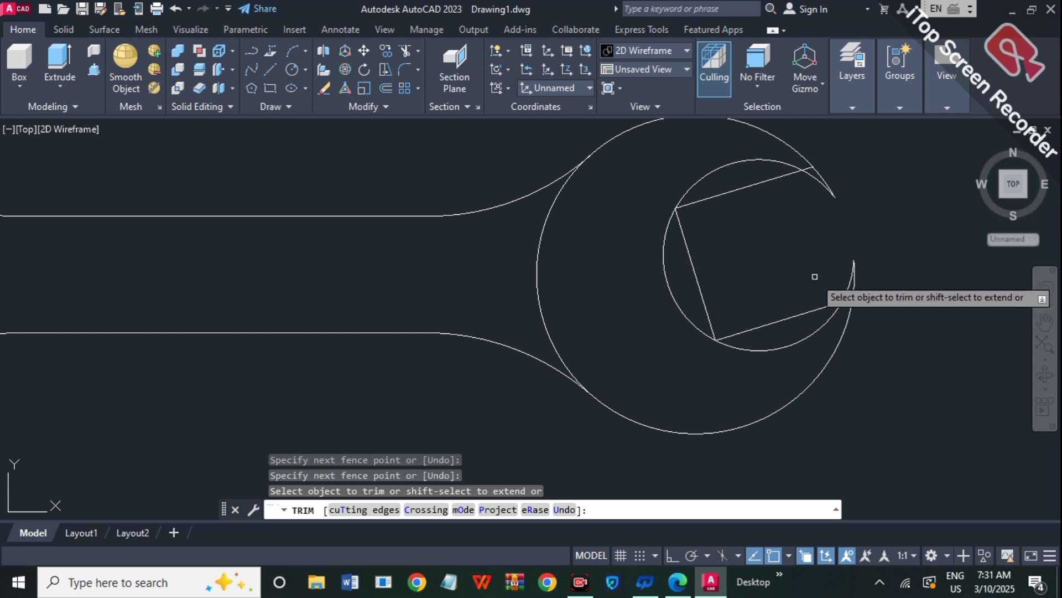
Trim the smaller end's inner circle arcs above and below the slot, and remove the slot's short side.
{"action": "left_click", "coordinate": [815, 330]}
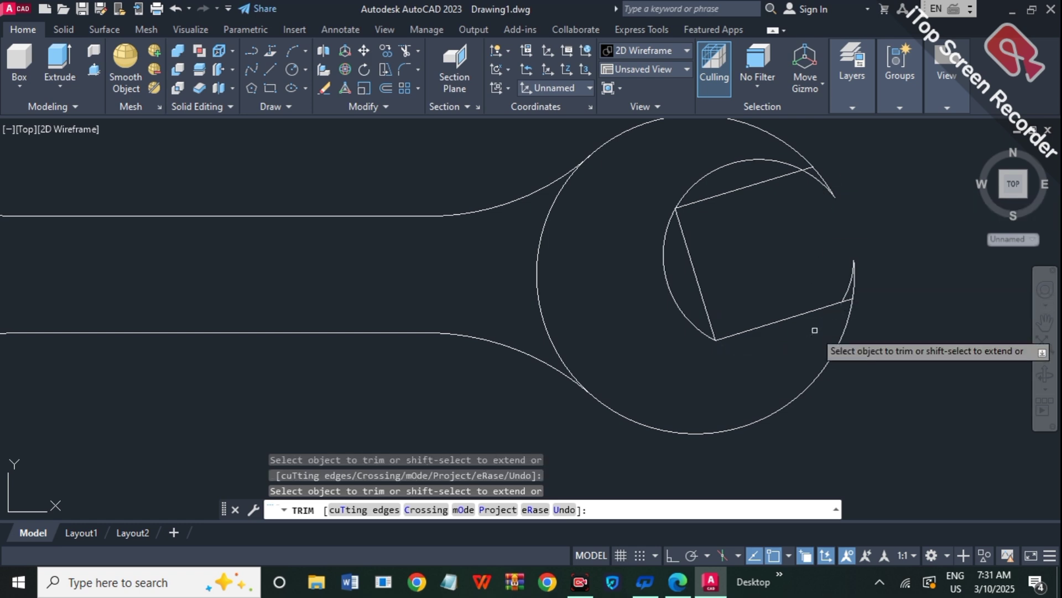
{"action": "left_click", "coordinate": [752, 161]}
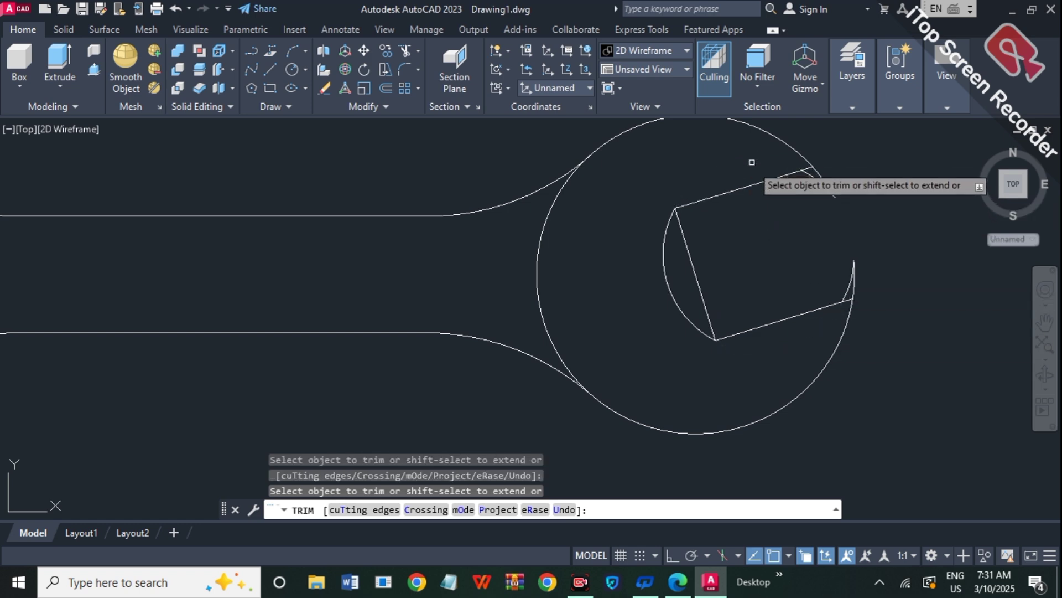
{"action": "left_click", "coordinate": [695, 270]}
Trim the leftover arc pieces at both jaw tips of the smaller end's opening.
{"action": "left_click", "coordinate": [831, 192]}
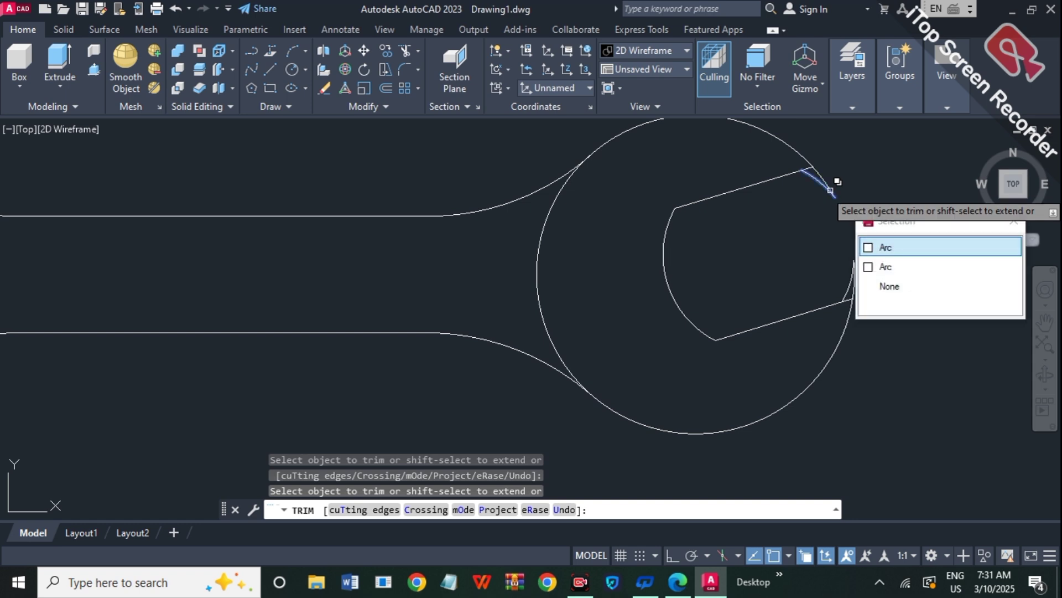
{"action": "left_click", "coordinate": [830, 252]}
{"action": "left_click", "coordinate": [841, 226]}
{"action": "left_click", "coordinate": [841, 225]}
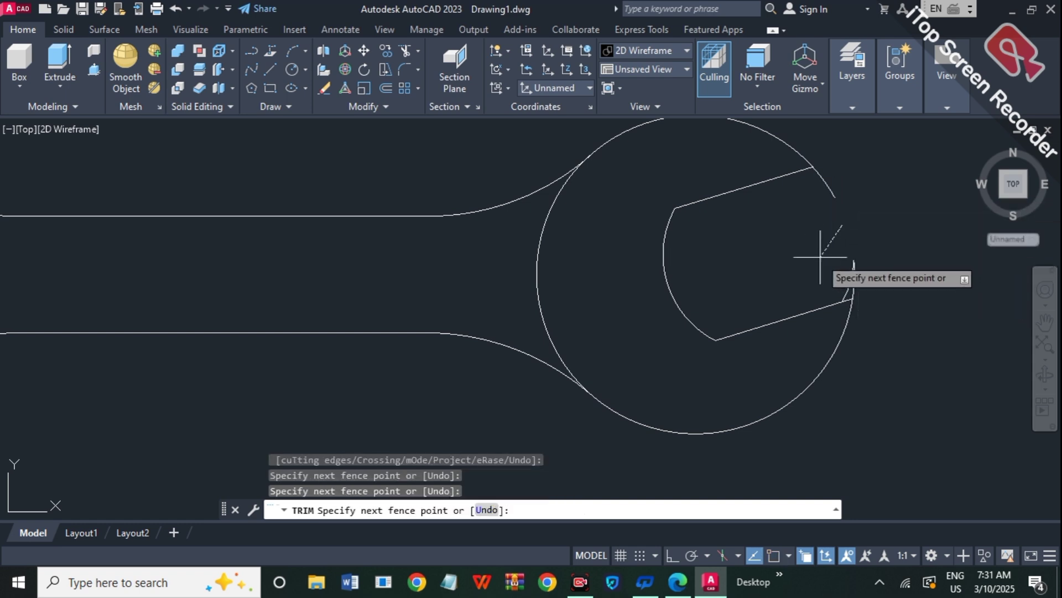
{"action": "left_click", "coordinate": [826, 256]}
{"action": "left_click", "coordinate": [836, 194]}
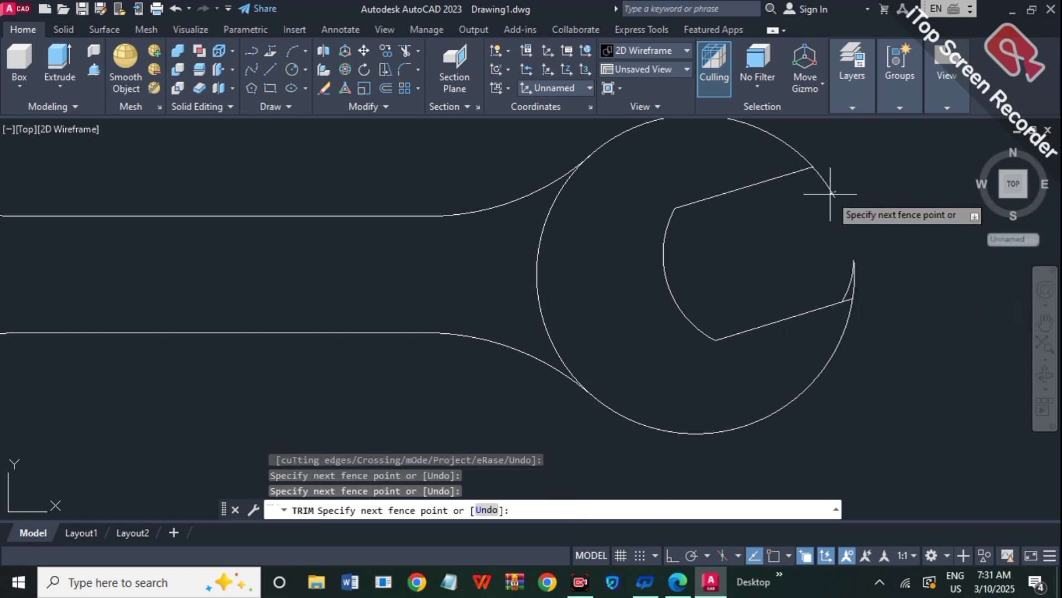
{"action": "left_click", "coordinate": [832, 258]}
{"action": "scroll", "coordinate": [861, 277], "scroll_direction": "up", "scroll_amount": 2}
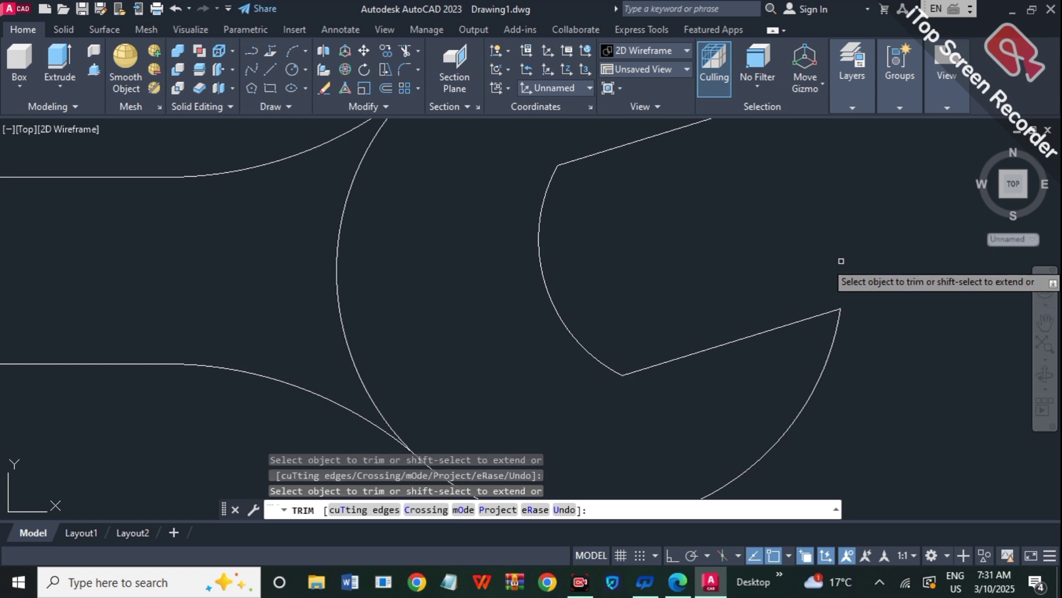
Trim the 17 mm slot's long lines outside the inner circle and both circles' arcs across the larger end's slot mouth.
{"action": "scroll", "coordinate": [842, 260], "scroll_direction": "down", "scroll_amount": 6}
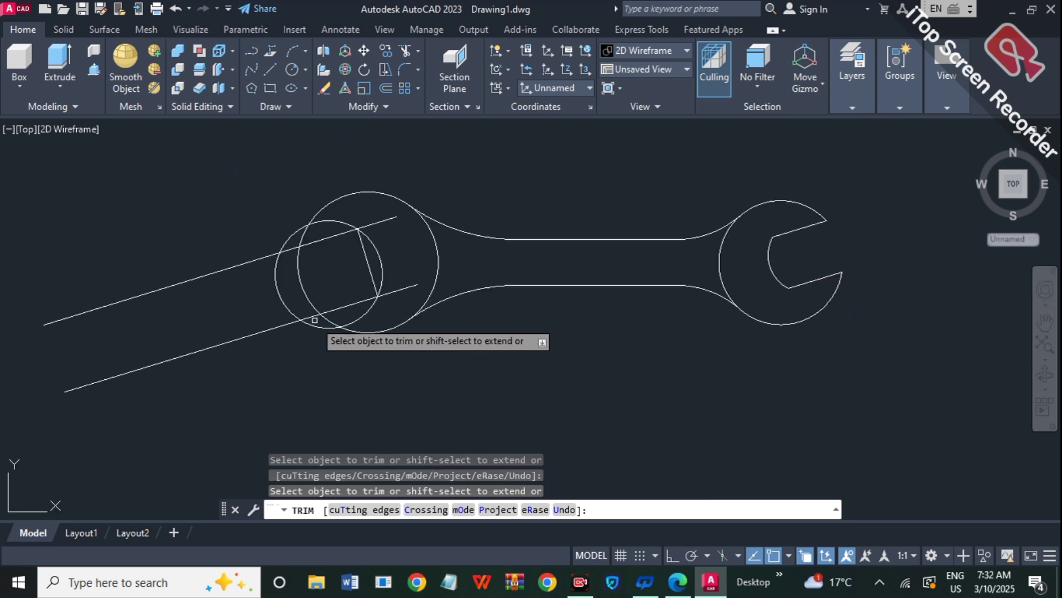
{"action": "left_click", "coordinate": [221, 269]}
{"action": "left_click", "coordinate": [236, 338]}
{"action": "scroll", "coordinate": [266, 287], "scroll_direction": "up", "scroll_amount": 2}
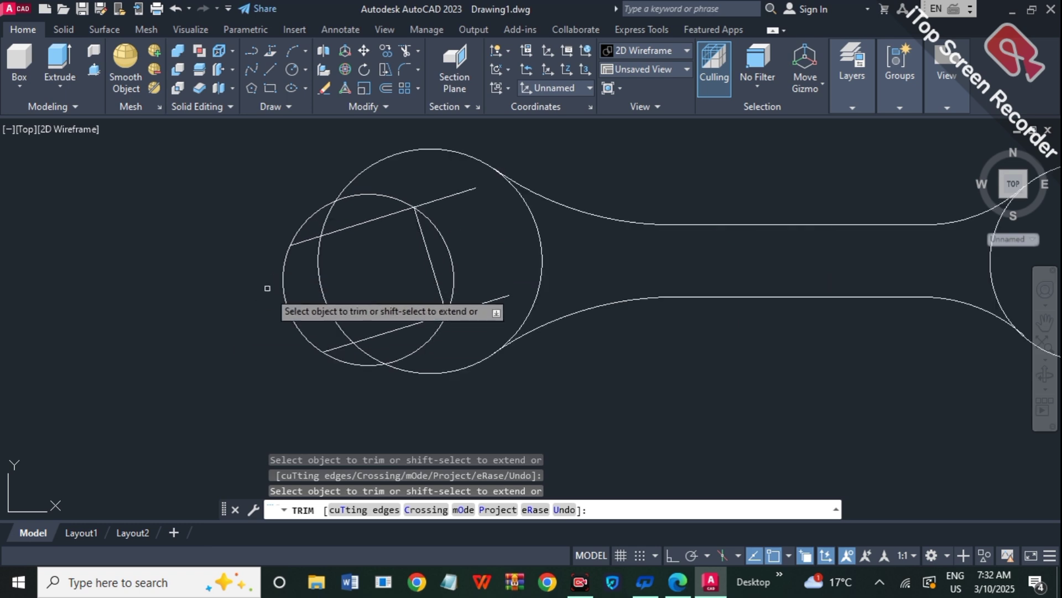
{"action": "mouse_move", "coordinate": [280, 279]}
{"action": "left_mouse_down"}
{"action": "mouse_move", "coordinate": [342, 280]}
{"action": "mouse_move", "coordinate": [320, 285]}
{"action": "mouse_move", "coordinate": [328, 280]}
{"action": "left_mouse_up"}
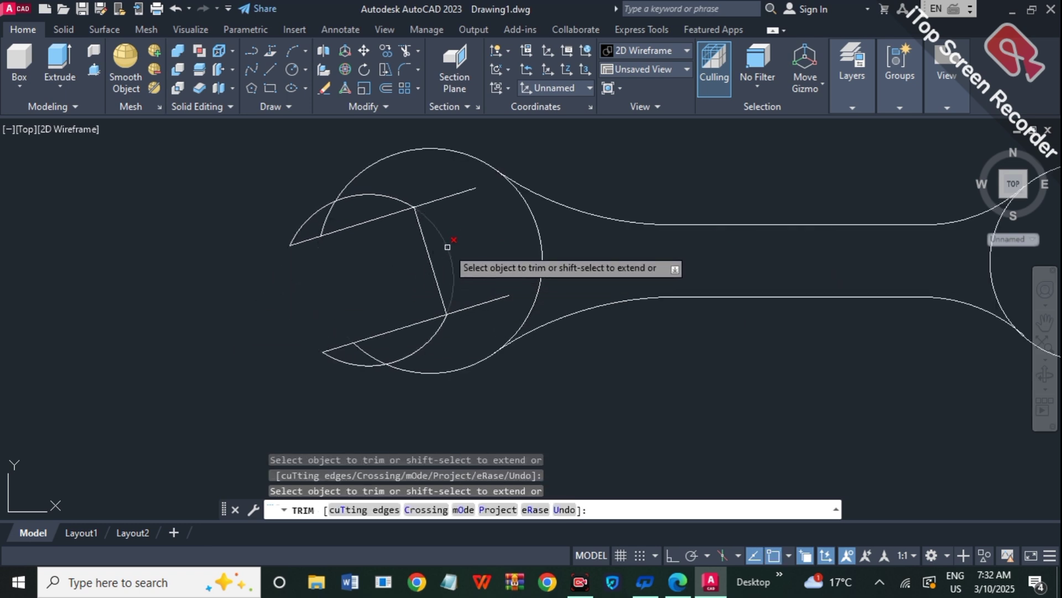
Trim the 17 mm slot's short side and inner line stubs, plus the excess inner circle arc and line end at the upper jaw.
{"action": "left_click", "coordinate": [453, 196]}
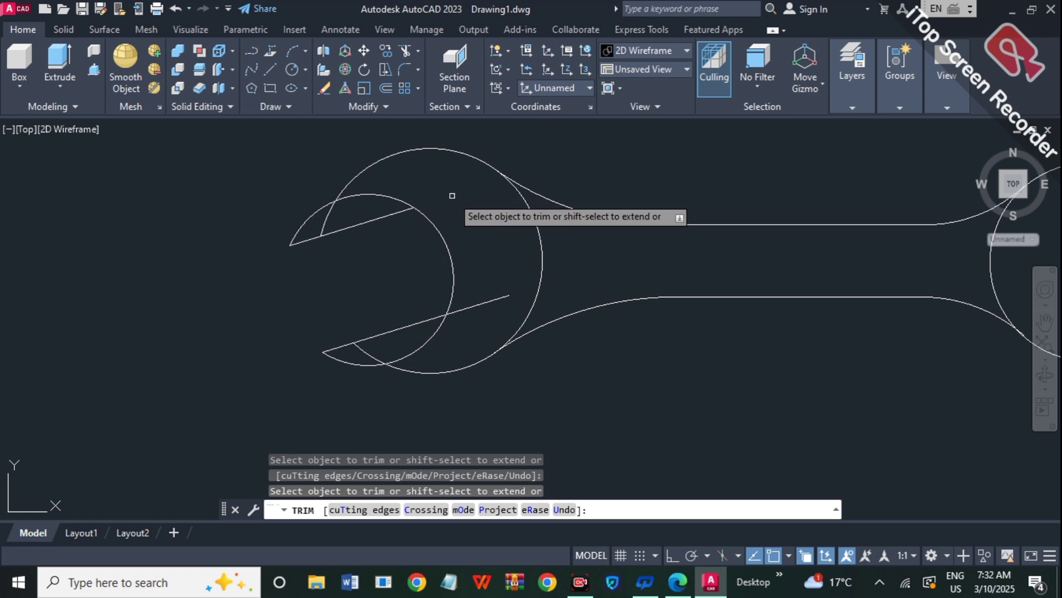
{"action": "left_click", "coordinate": [486, 302]}
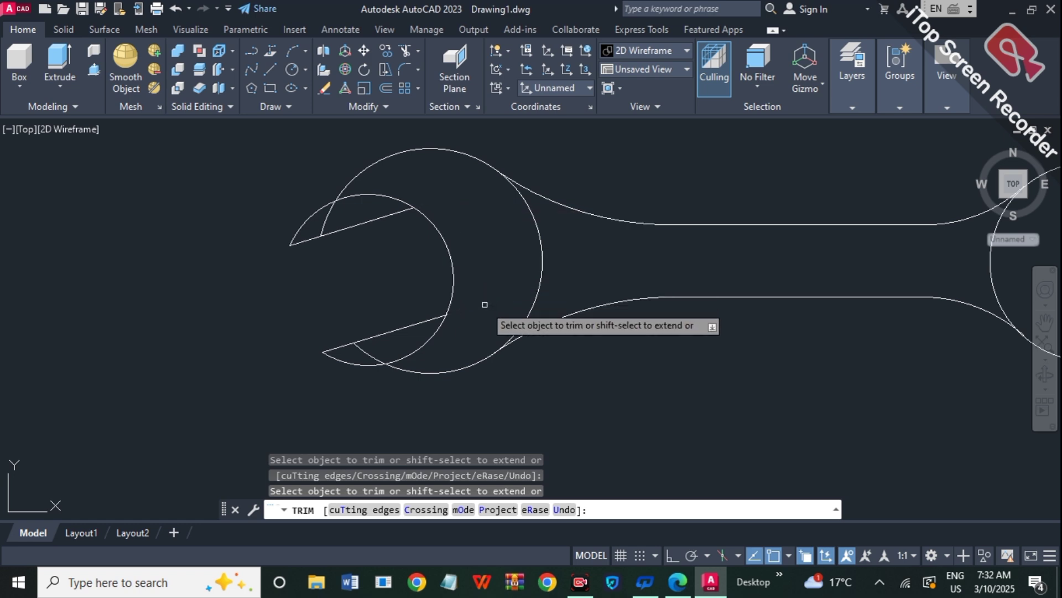
{"action": "left_click", "coordinate": [379, 192]}
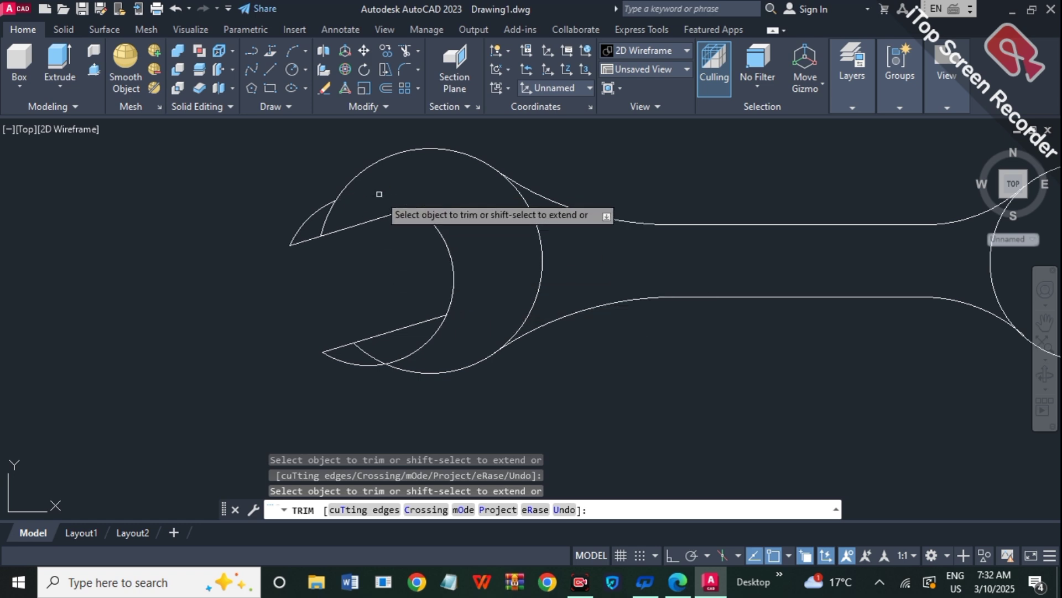
{"action": "left_click", "coordinate": [315, 209]}
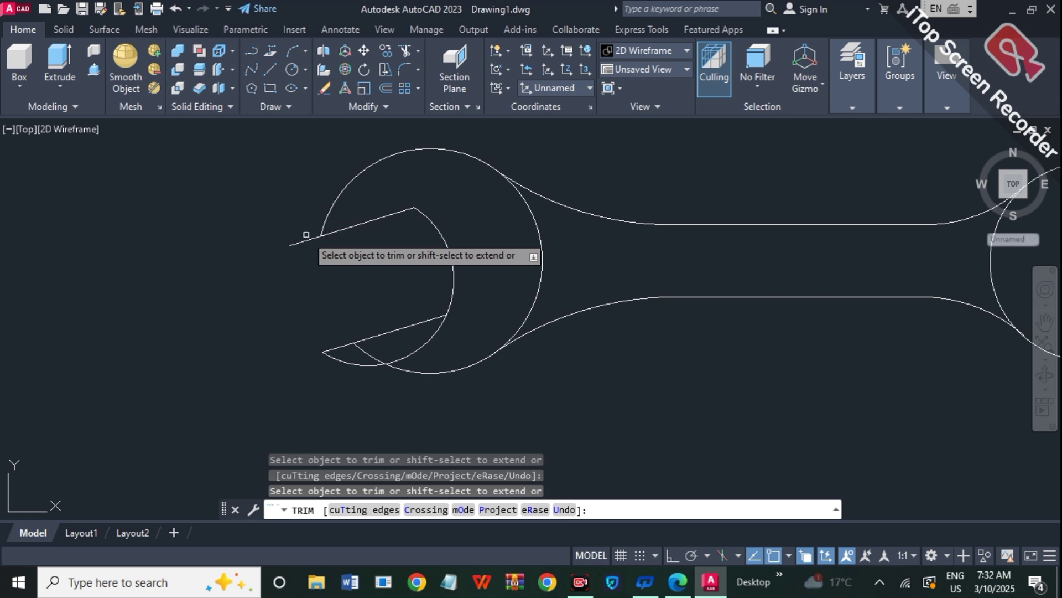
{"action": "left_click", "coordinate": [306, 235]}
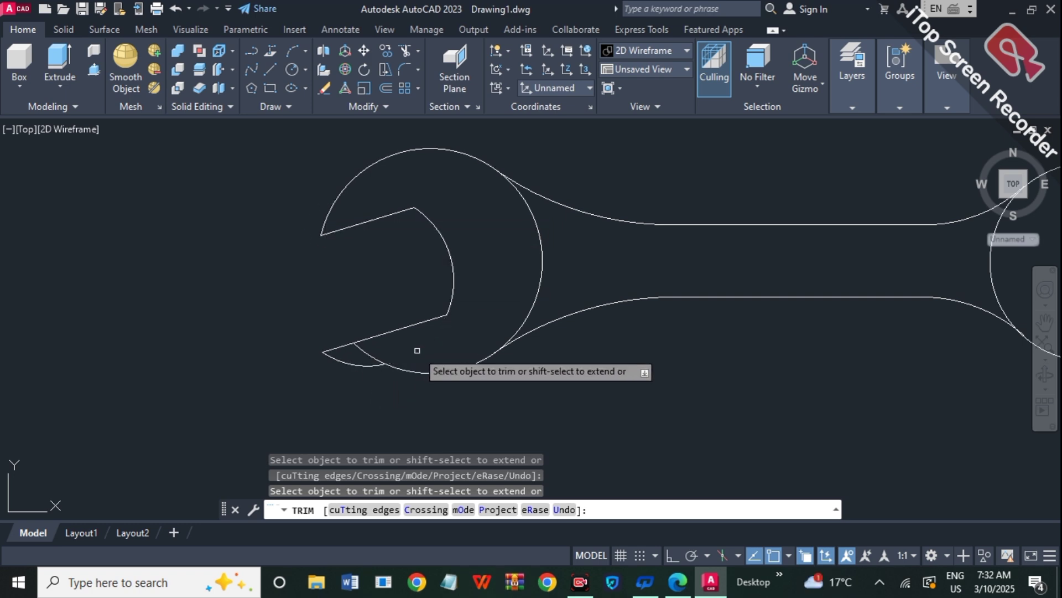
Trim the leftover inner circle arc and slot line end at the larger end's lower jaw.
{"action": "left_click", "coordinate": [353, 367]}
{"action": "left_click", "coordinate": [352, 367]}
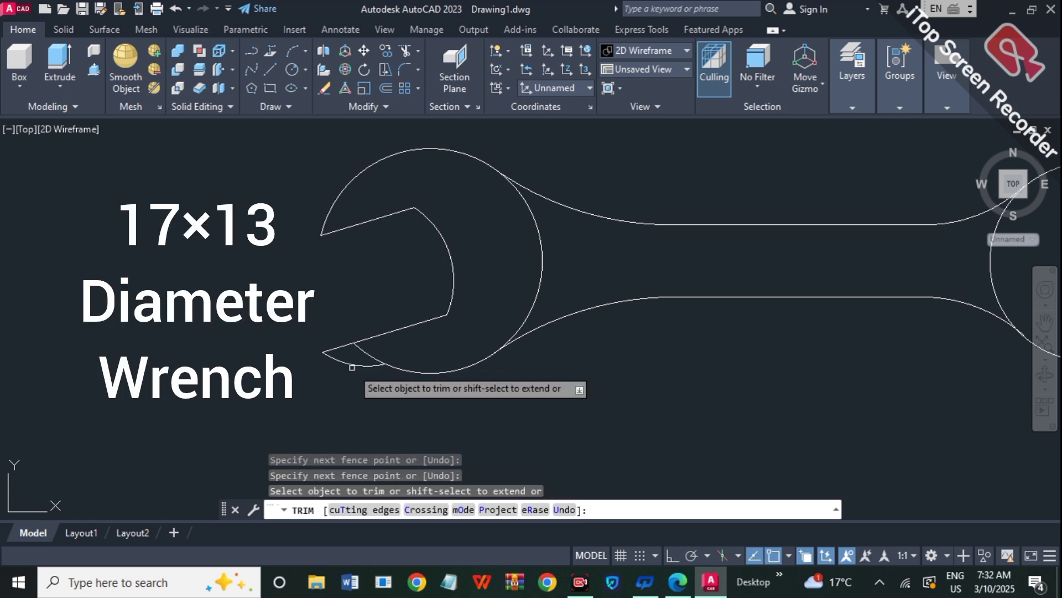
{"action": "left_click", "coordinate": [351, 365]}
{"action": "left_click", "coordinate": [342, 346]}
{"action": "scroll", "coordinate": [326, 305], "scroll_direction": "down", "scroll_amount": 5}
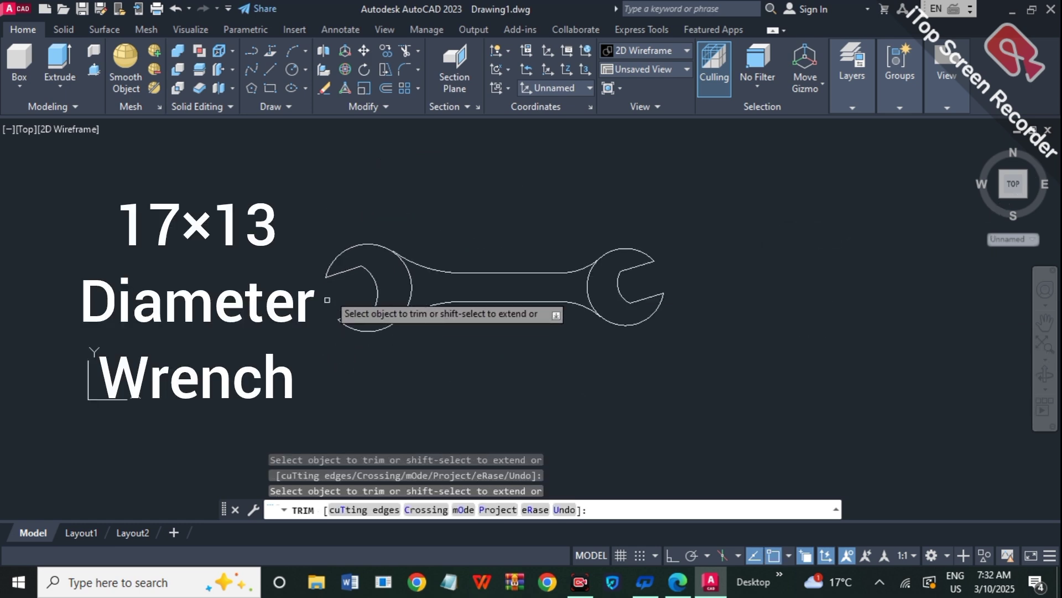
{"action": "scroll", "coordinate": [625, 198], "scroll_direction": "up", "scroll_amount": 2}
{"action": "scroll", "coordinate": [627, 200], "scroll_direction": "down", "scroll_amount": 4}
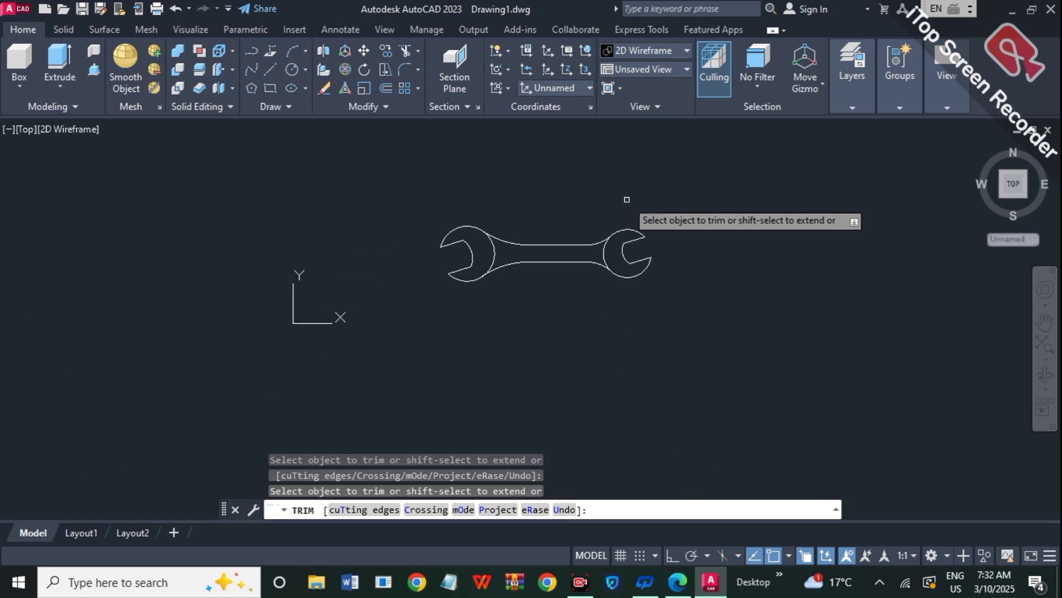
End the Trim command with the whole wrench profile in view.
{"action": "scroll", "coordinate": [603, 222], "scroll_direction": "up", "scroll_amount": 2}
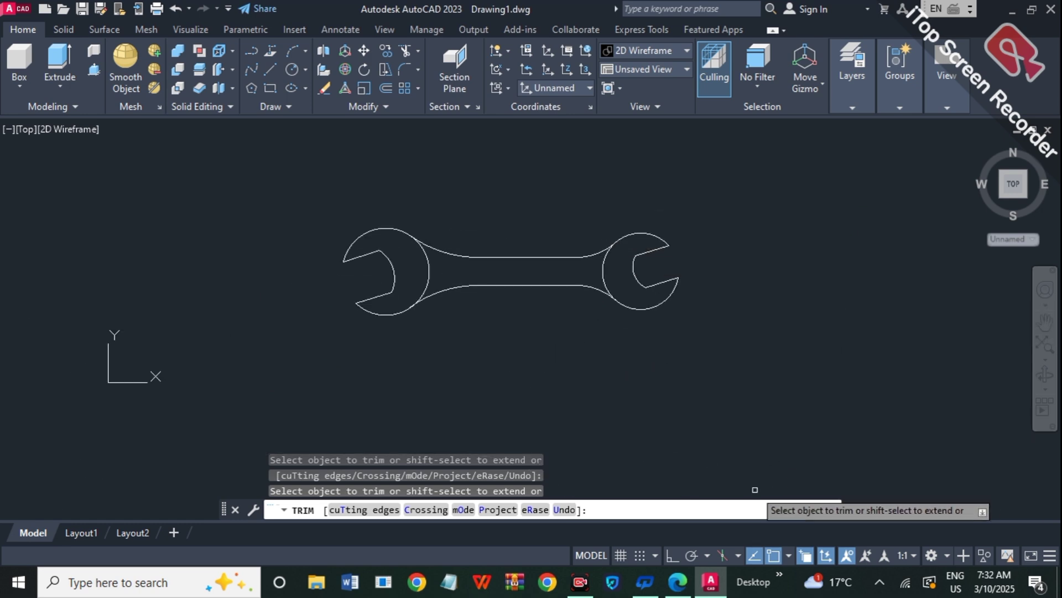
{"action": "key", "text": "Escape"}
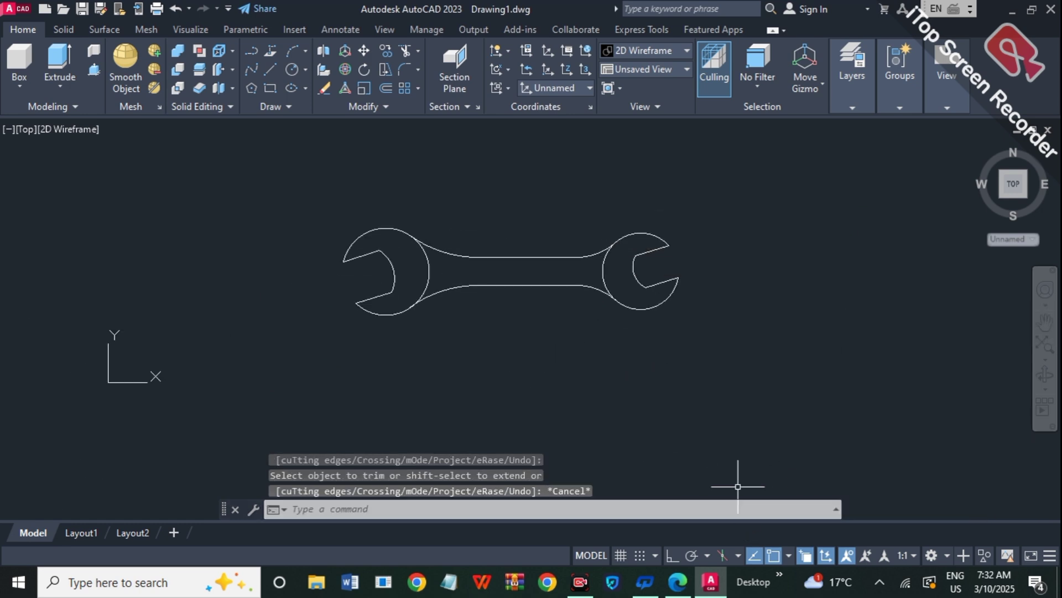
{"action": "key", "text": "Escape"}
{"action": "key", "text": "Escape"}
{"action": "key", "text": "Escape"}
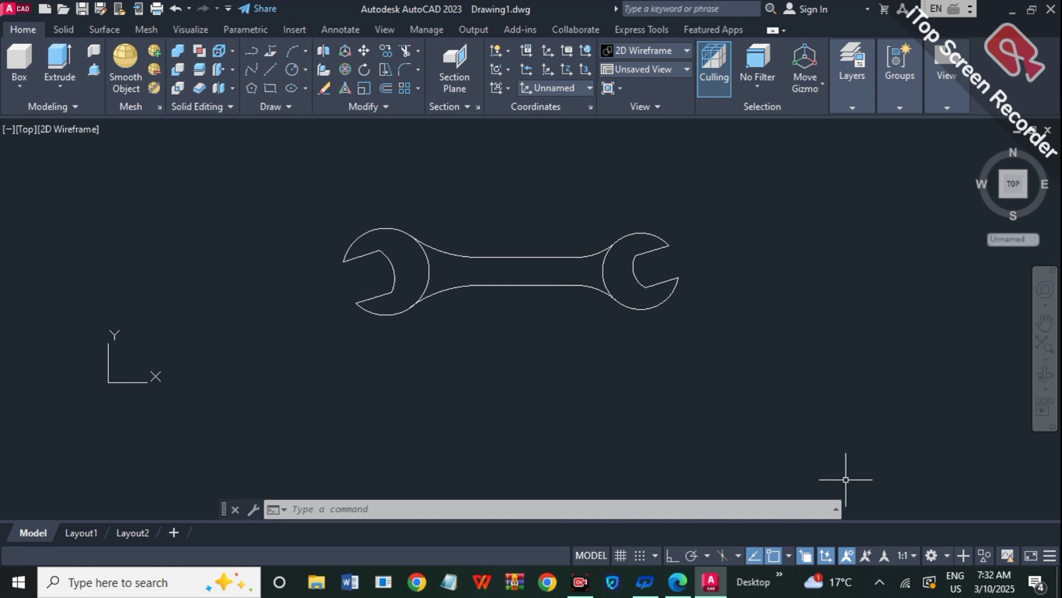
Examine the trimmed wrench outline as a whole and up close, checking both jaw openings and the filleted handle transitions.
{"action": "scroll", "coordinate": [473, 371], "scroll_direction": "up", "scroll_amount": 2}
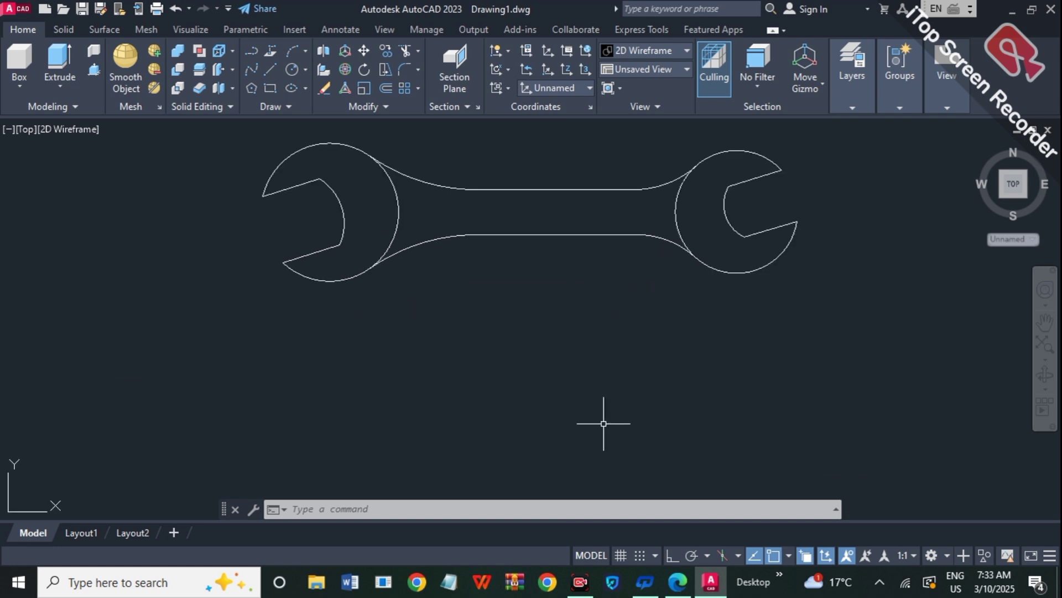
{"action": "scroll", "coordinate": [604, 423], "scroll_direction": "down", "scroll_amount": 4}
{"action": "scroll", "coordinate": [554, 350], "scroll_direction": "up", "scroll_amount": 6}
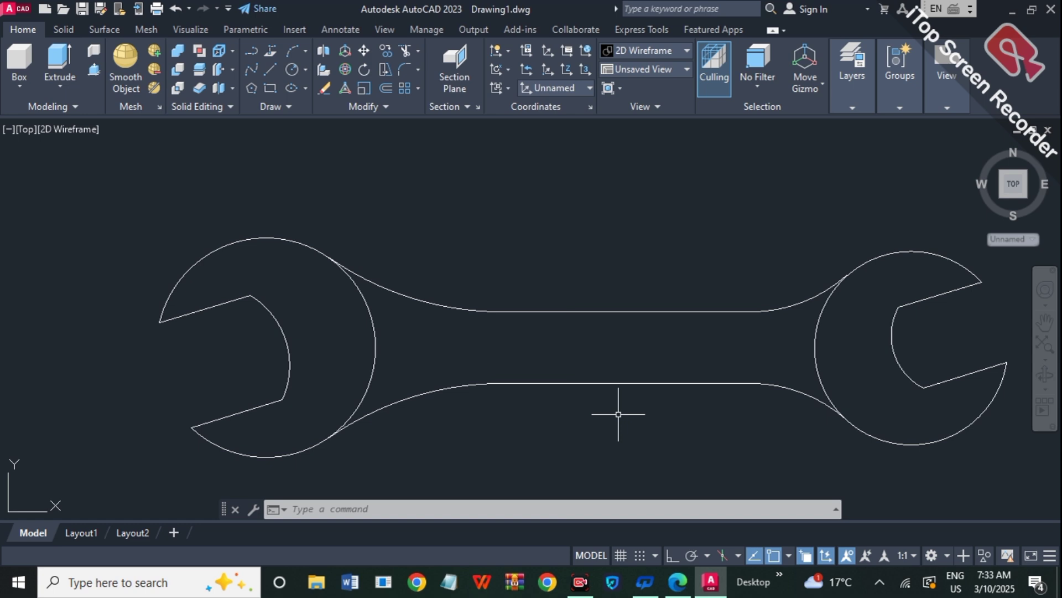
{"action": "scroll", "coordinate": [673, 435], "scroll_direction": "down", "scroll_amount": 2}
{"action": "scroll", "coordinate": [746, 432], "scroll_direction": "up", "scroll_amount": 2}
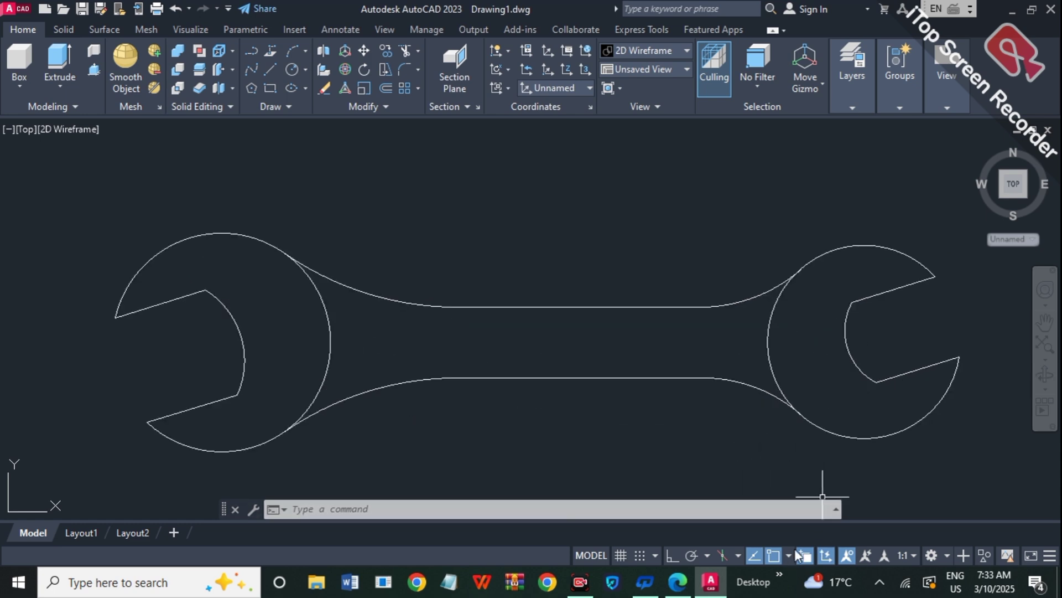
{"action": "scroll", "coordinate": [822, 496], "scroll_direction": "down", "scroll_amount": 4}
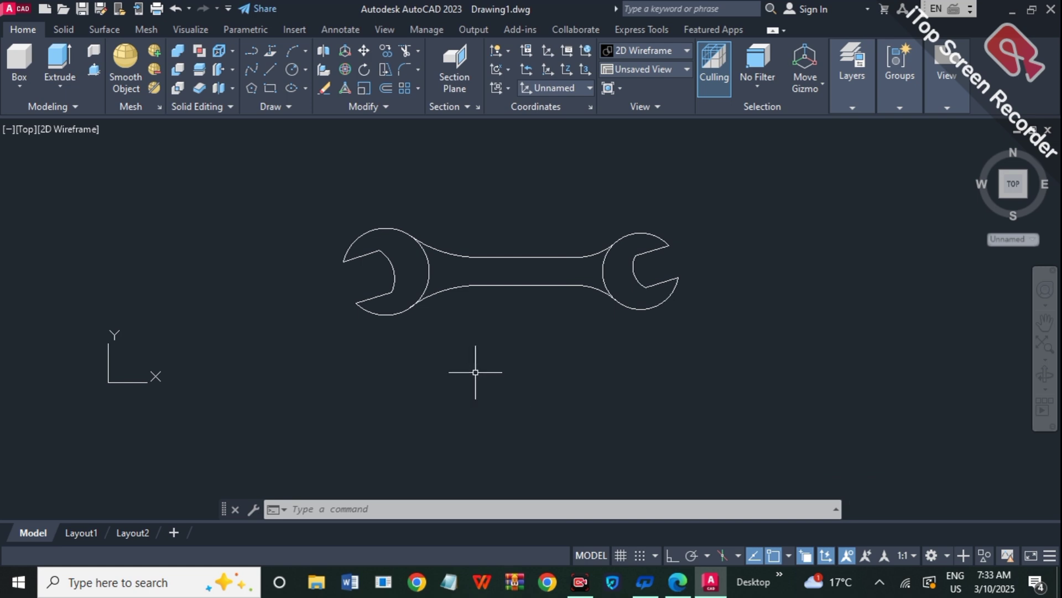
{"action": "scroll", "coordinate": [477, 370], "scroll_direction": "up", "scroll_amount": 2}
{"action": "scroll", "coordinate": [574, 434], "scroll_direction": "down", "scroll_amount": 5}
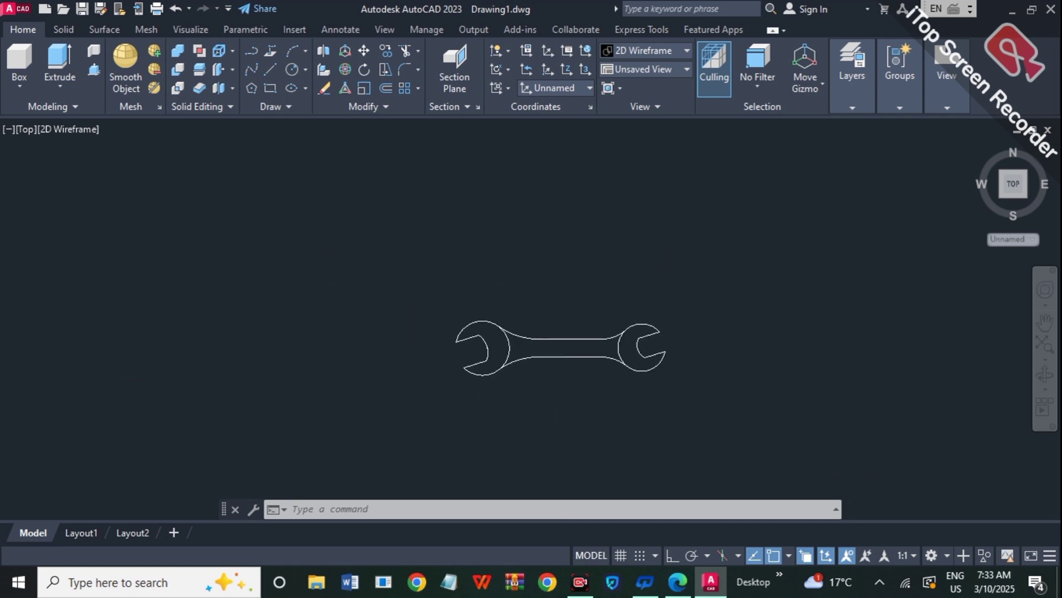
{"action": "scroll", "coordinate": [550, 346], "scroll_direction": "up", "scroll_amount": 6}
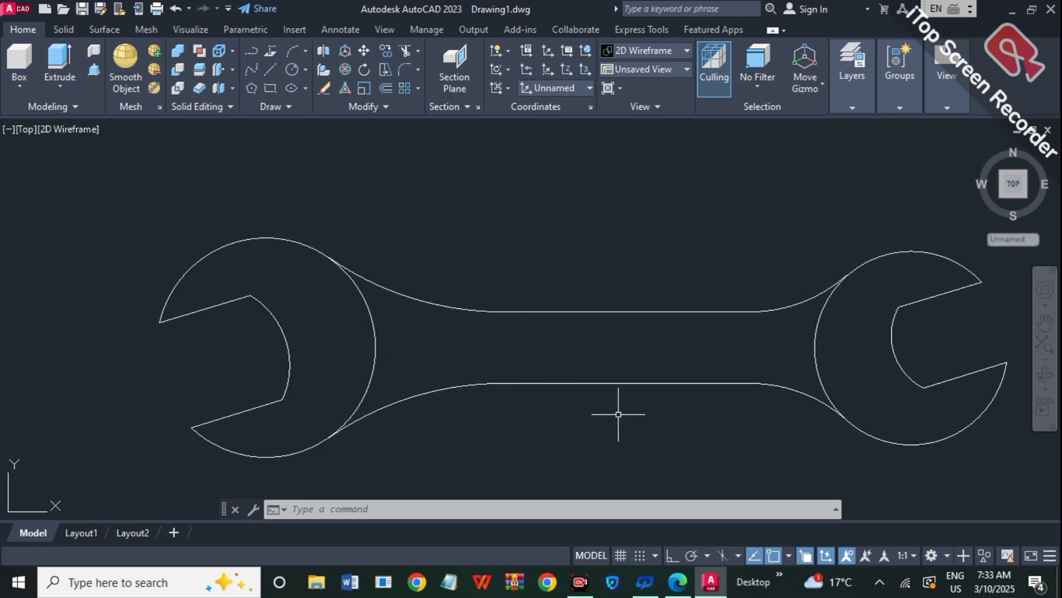
{"action": "scroll", "coordinate": [672, 436], "scroll_direction": "down", "scroll_amount": 2}
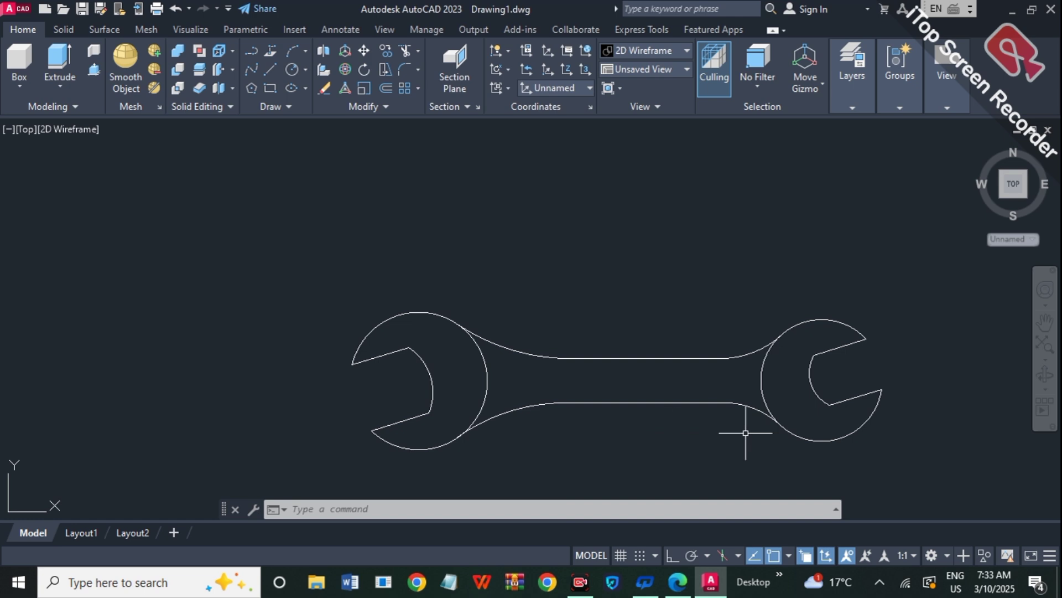
{"action": "scroll", "coordinate": [747, 445], "scroll_direction": "up", "scroll_amount": 2}
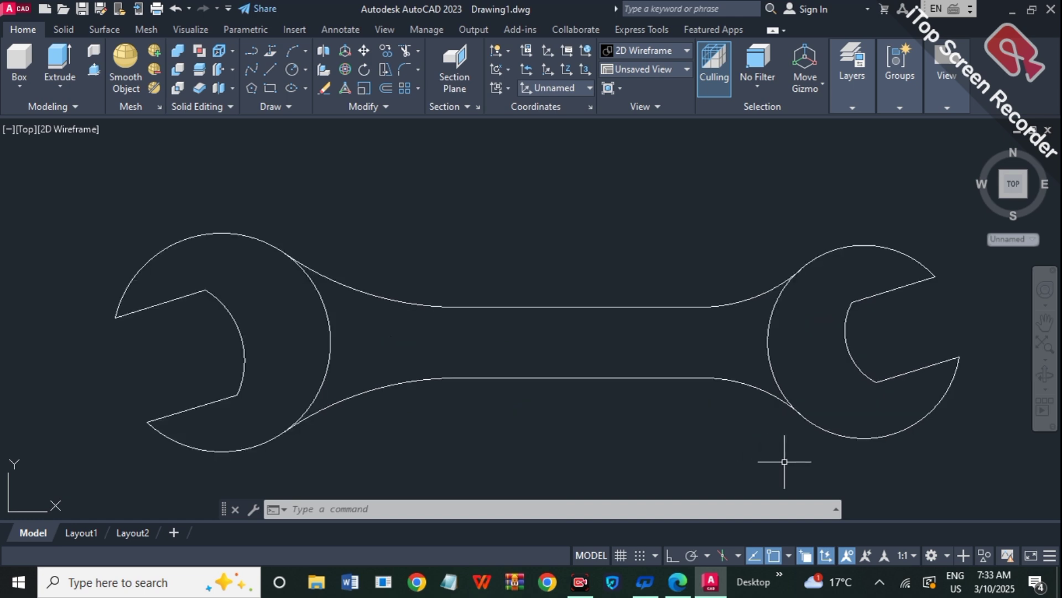